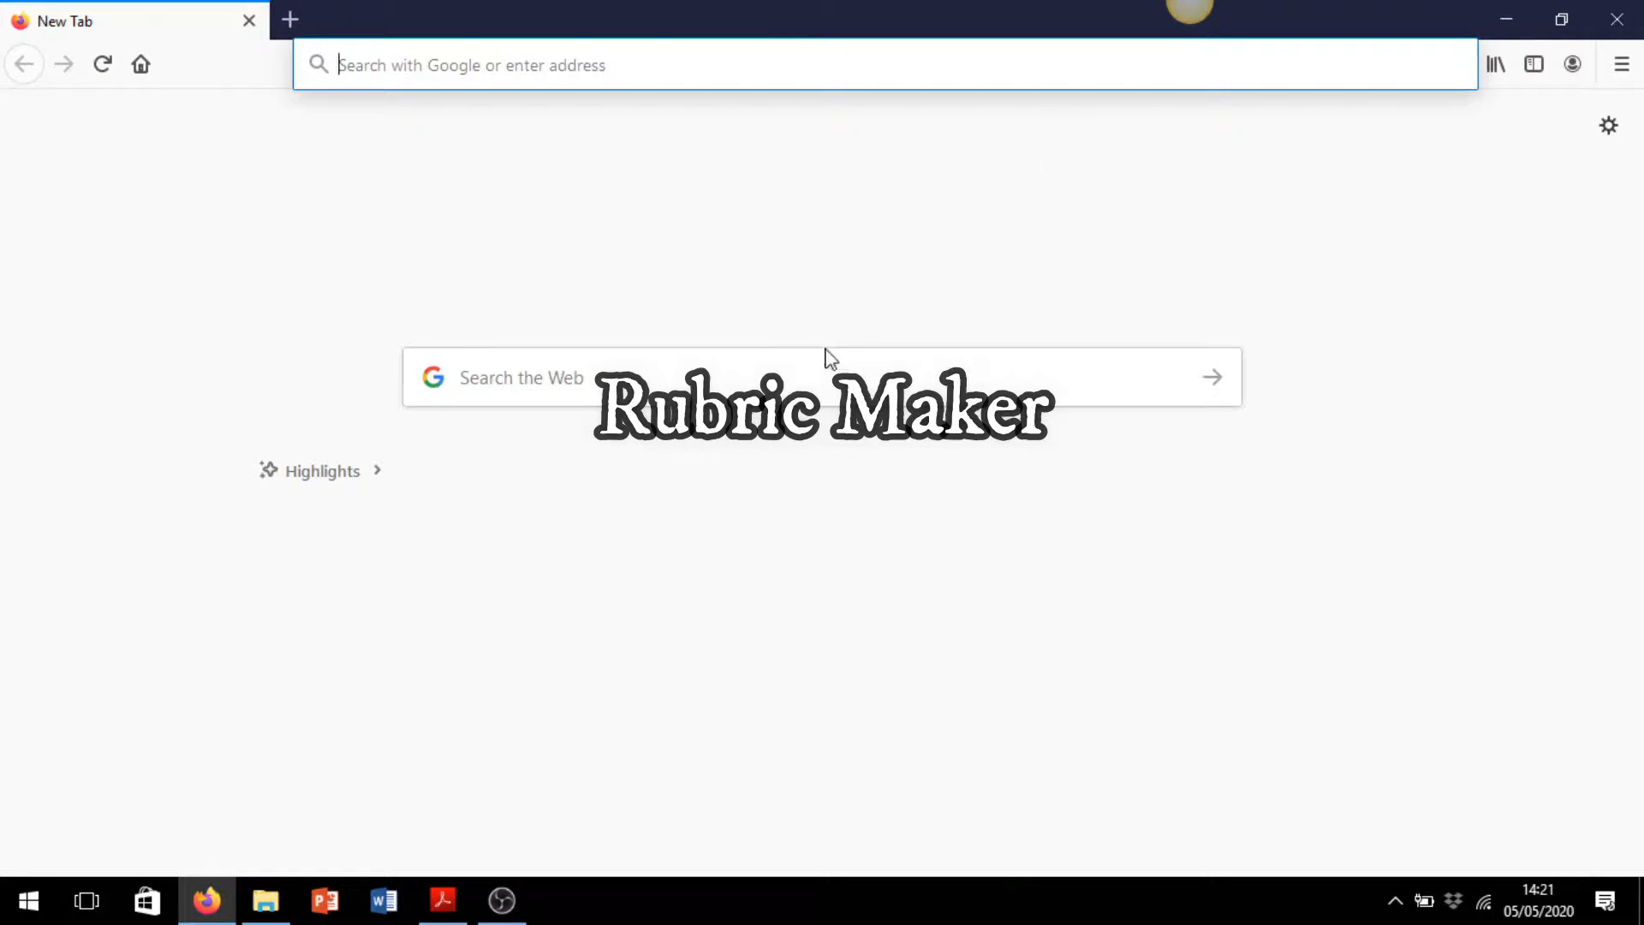
Search the web for "rubric maker" and open the Rubric Maker site at rubric-maker.com
click(820, 380)
text(ru)
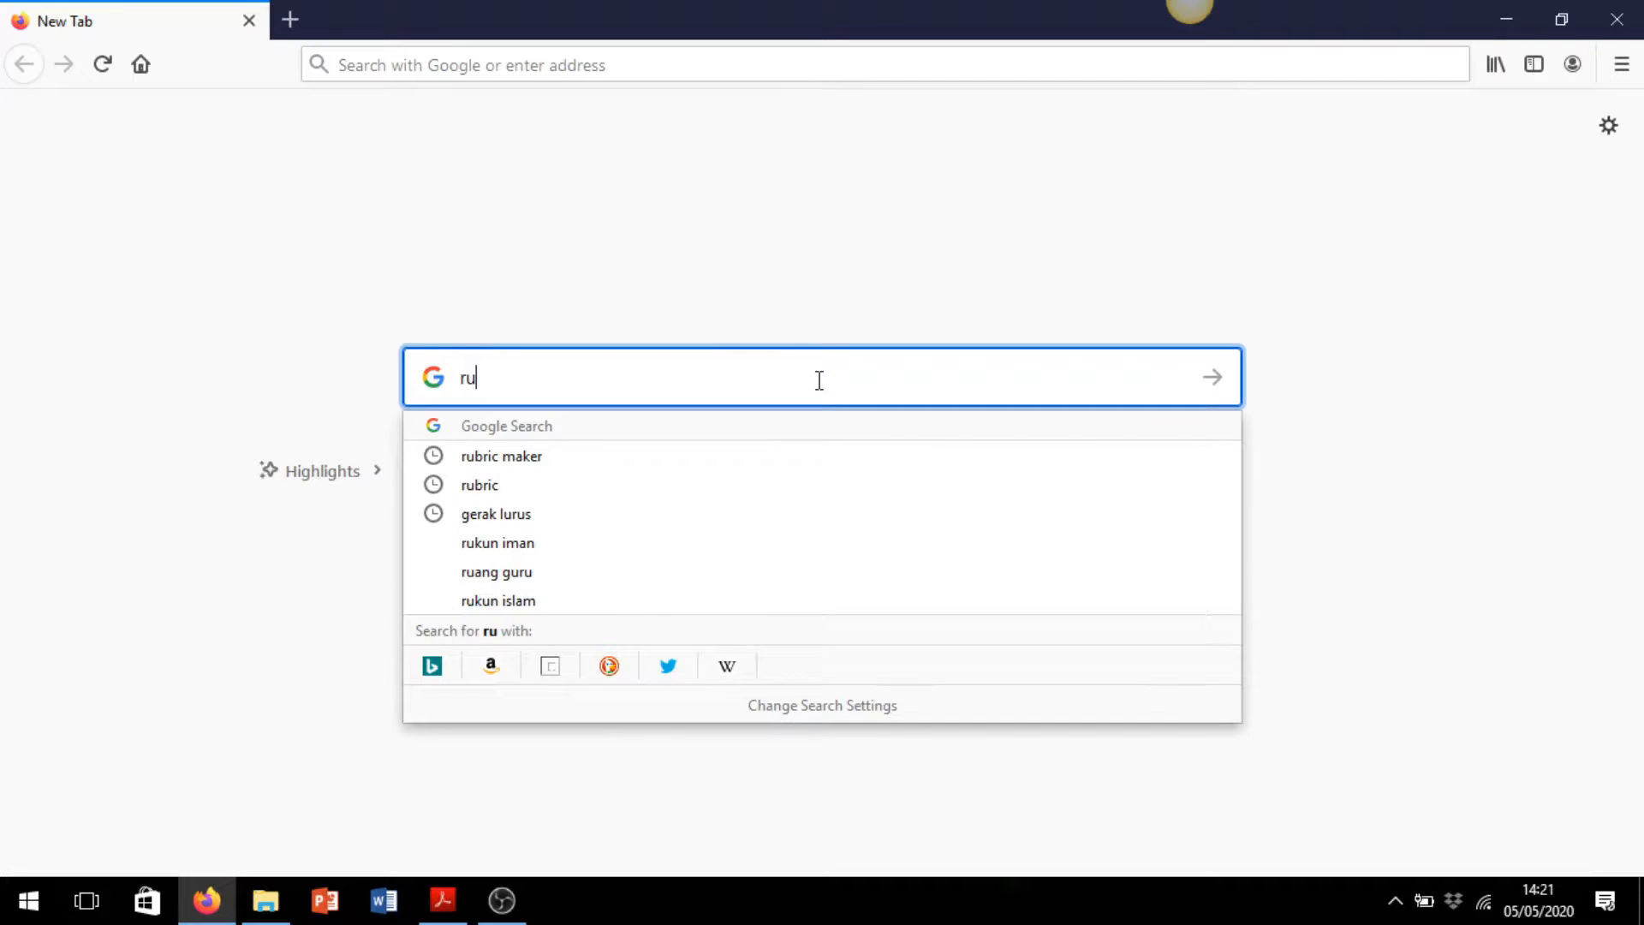
click(649, 457)
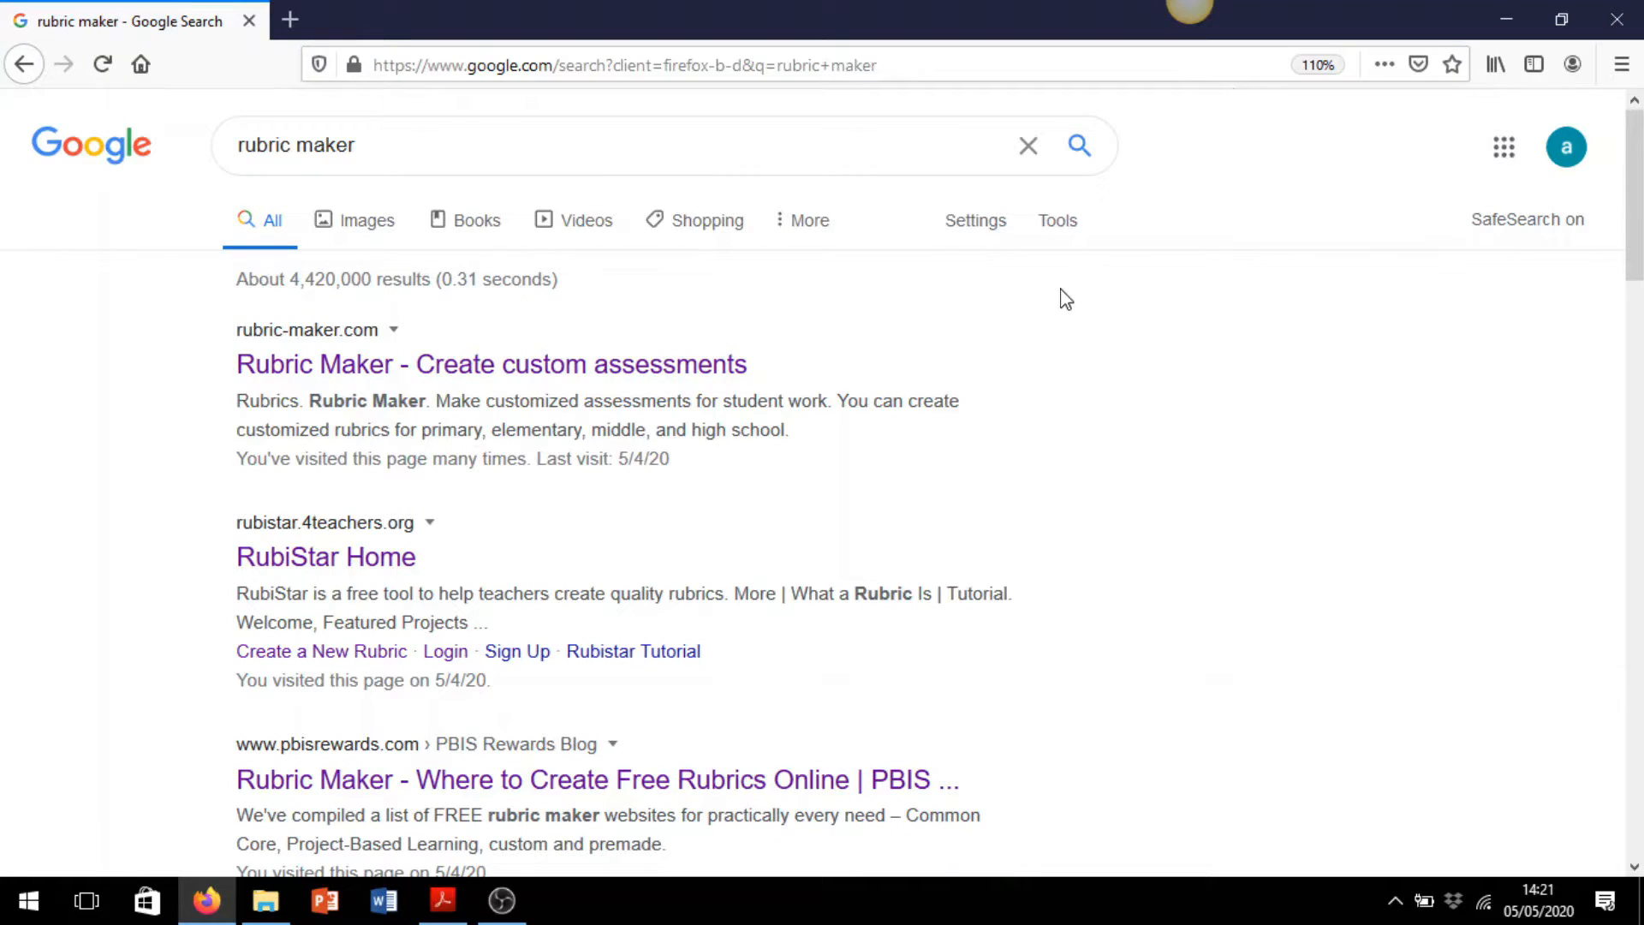
click(709, 375)
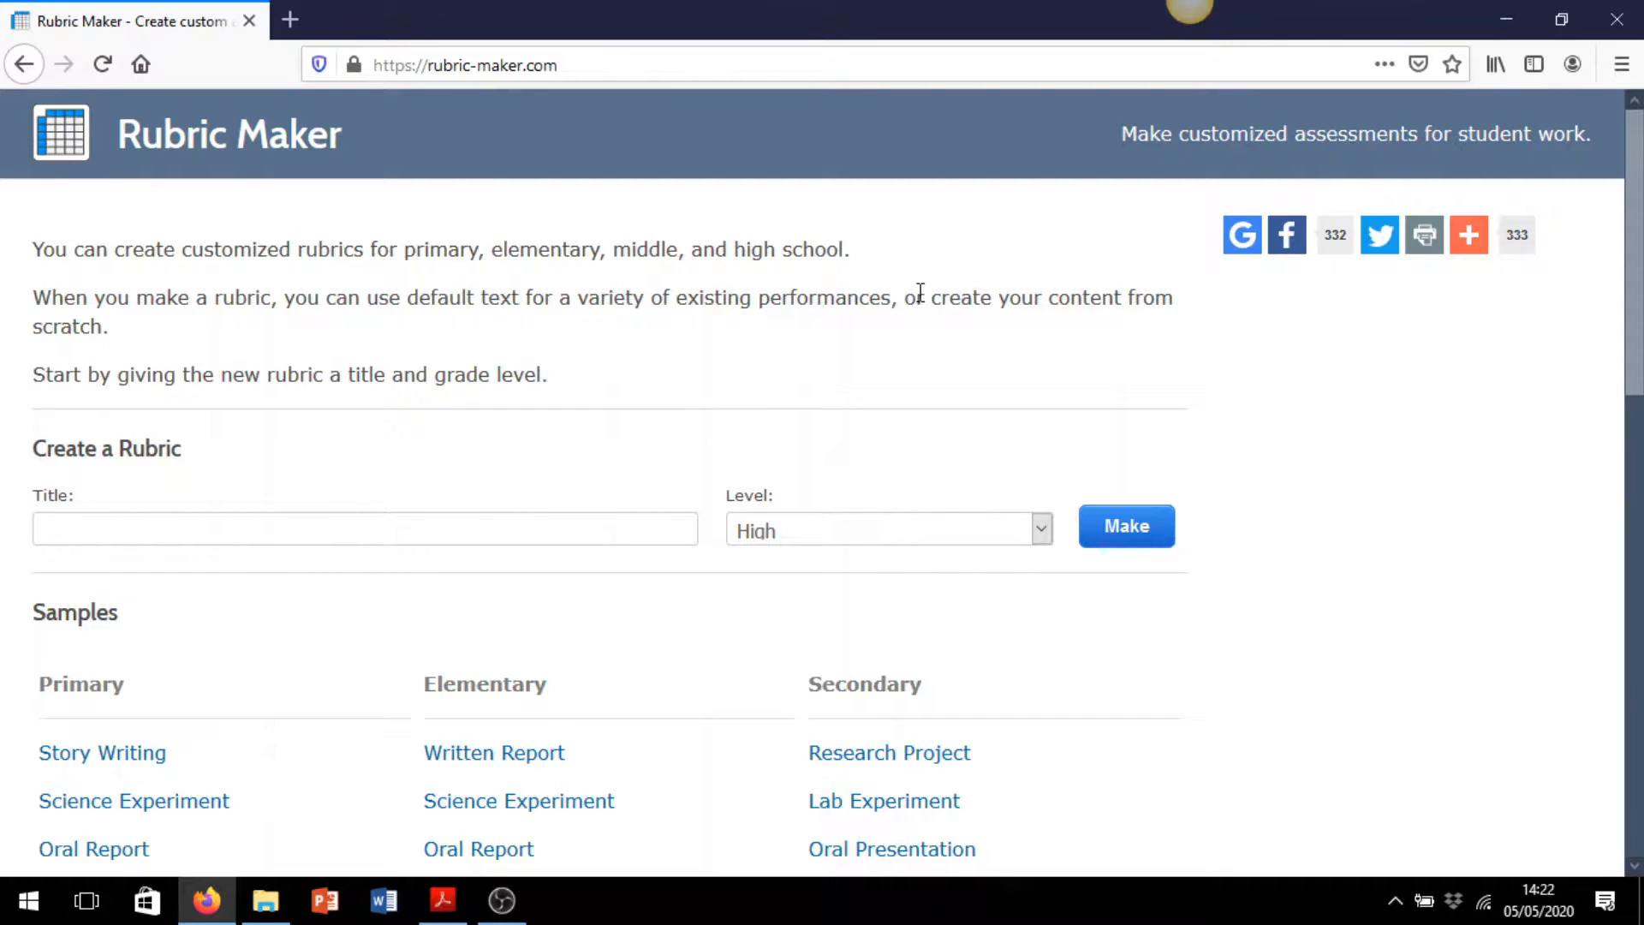
Review the grade level options for a new rubric, keeping High selected
scroll(945, 336, down, 3)
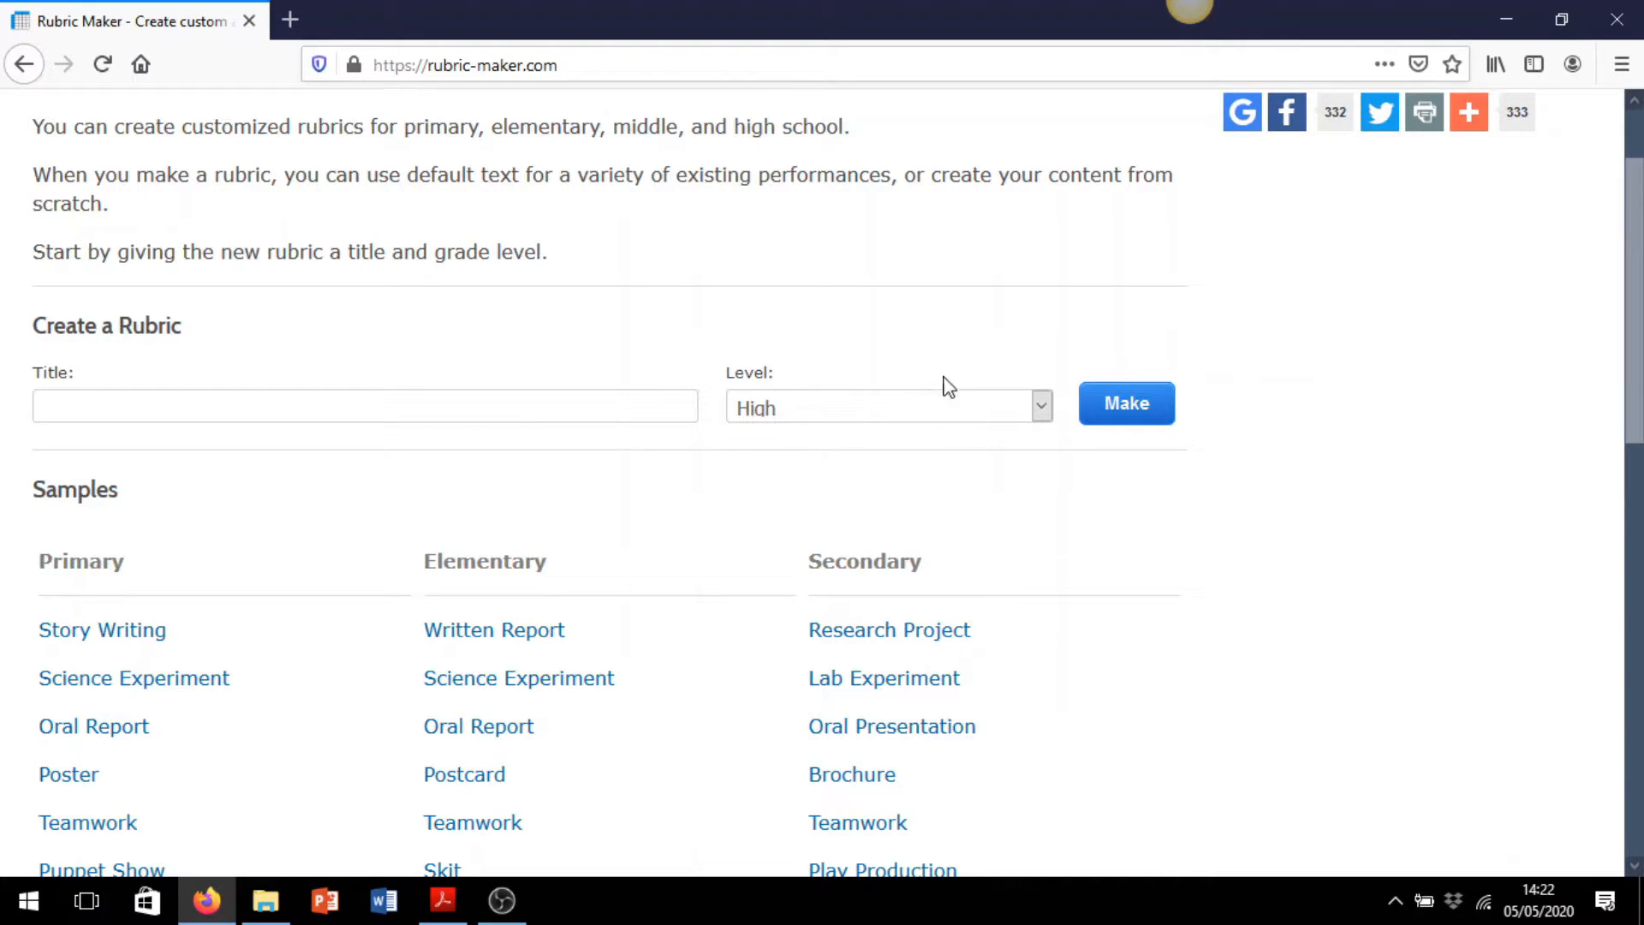
click(1042, 407)
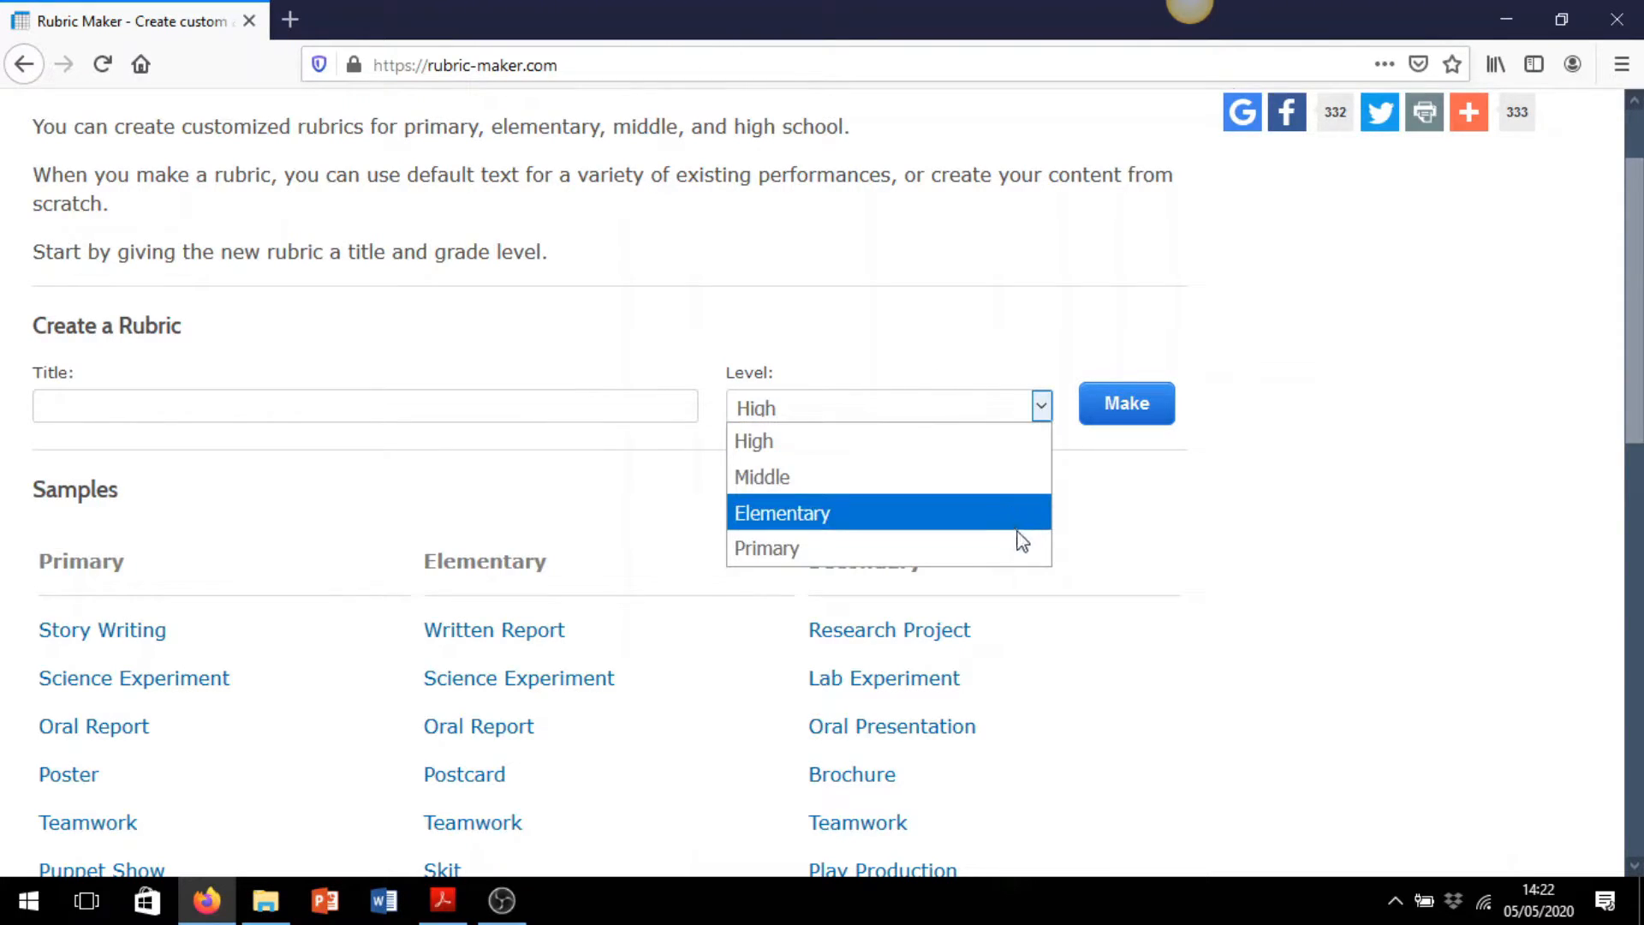
click(994, 444)
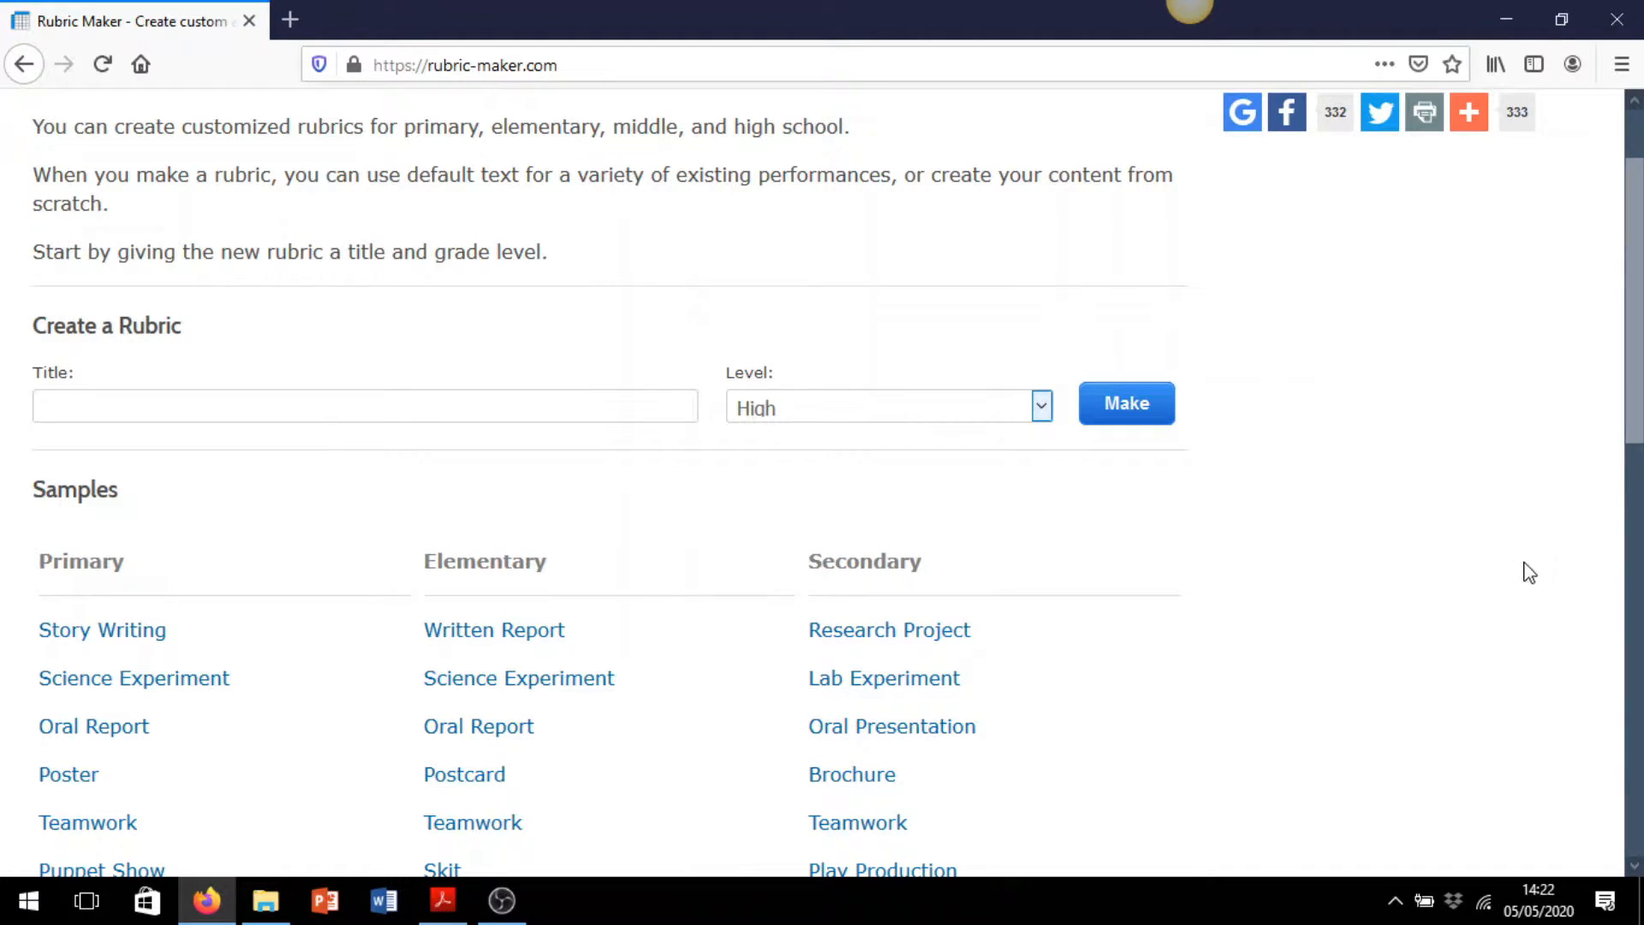
View the secondary Oral Presentation sample rubric and return to the rubric creation page
scroll(1530, 568, down, 3)
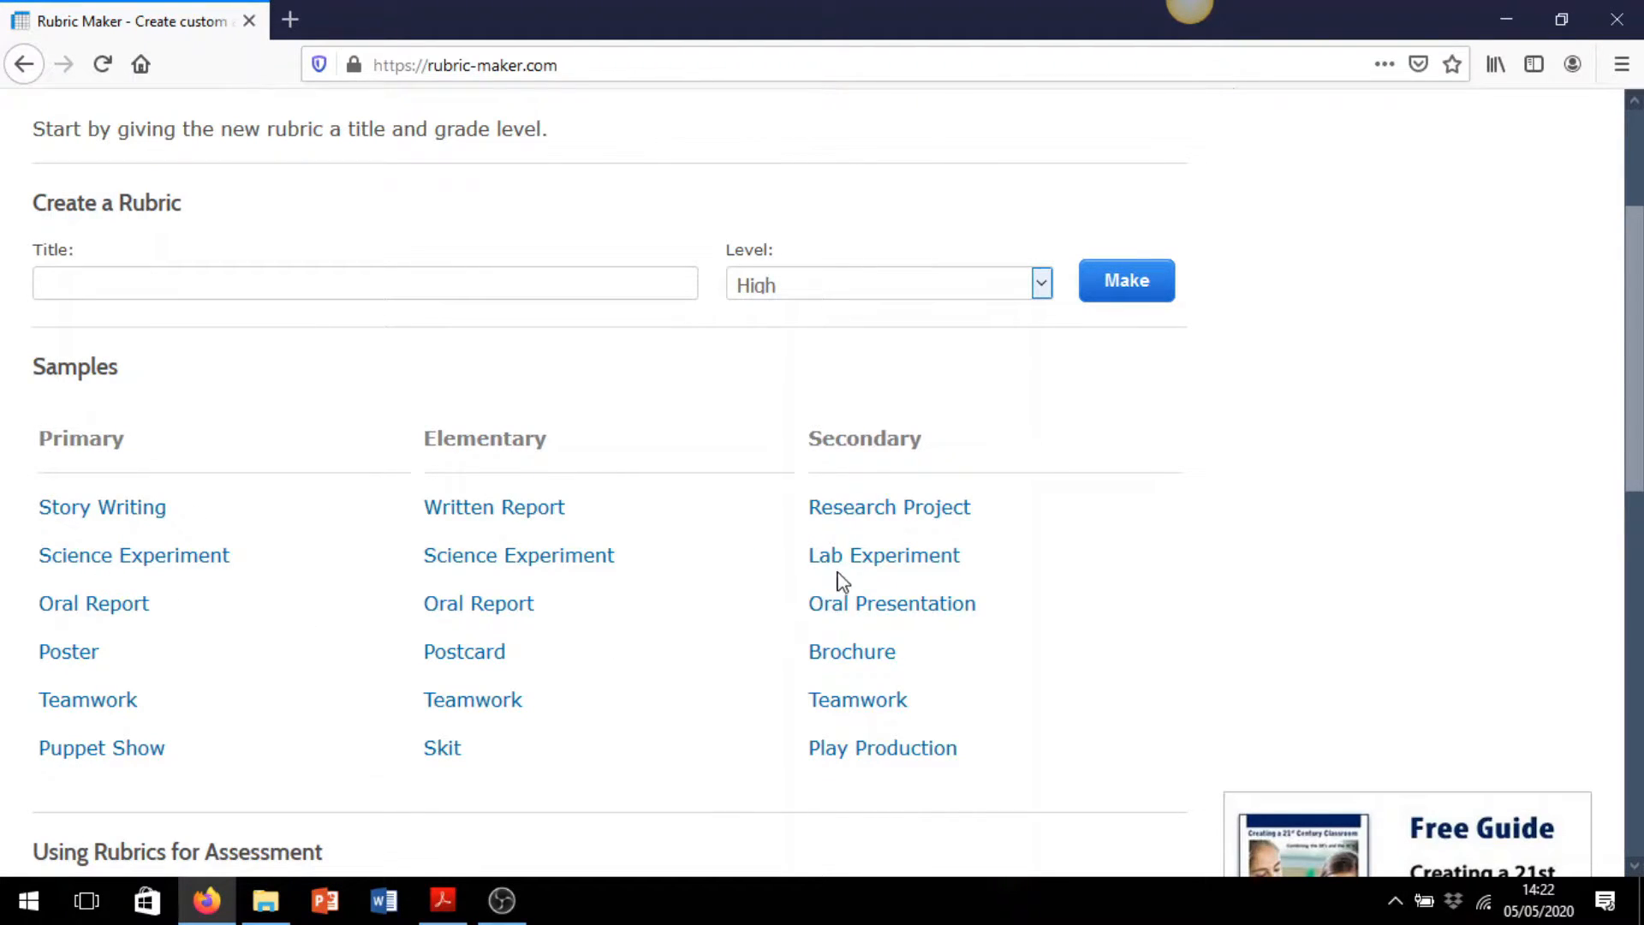
click(887, 606)
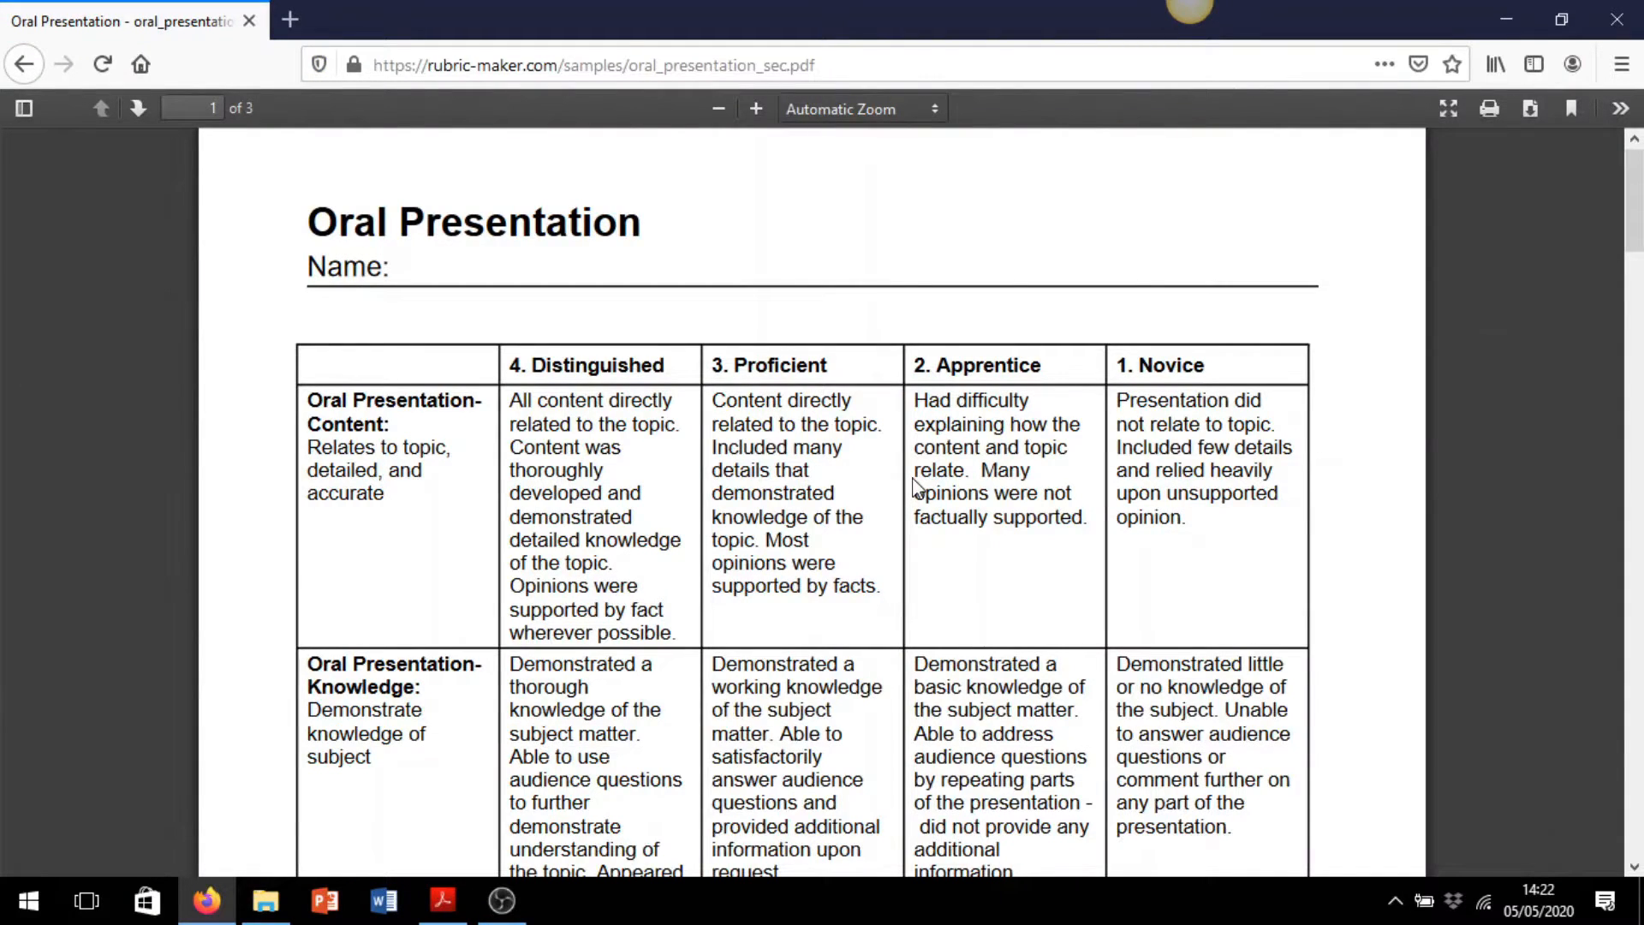
scroll(916, 488, down, 2)
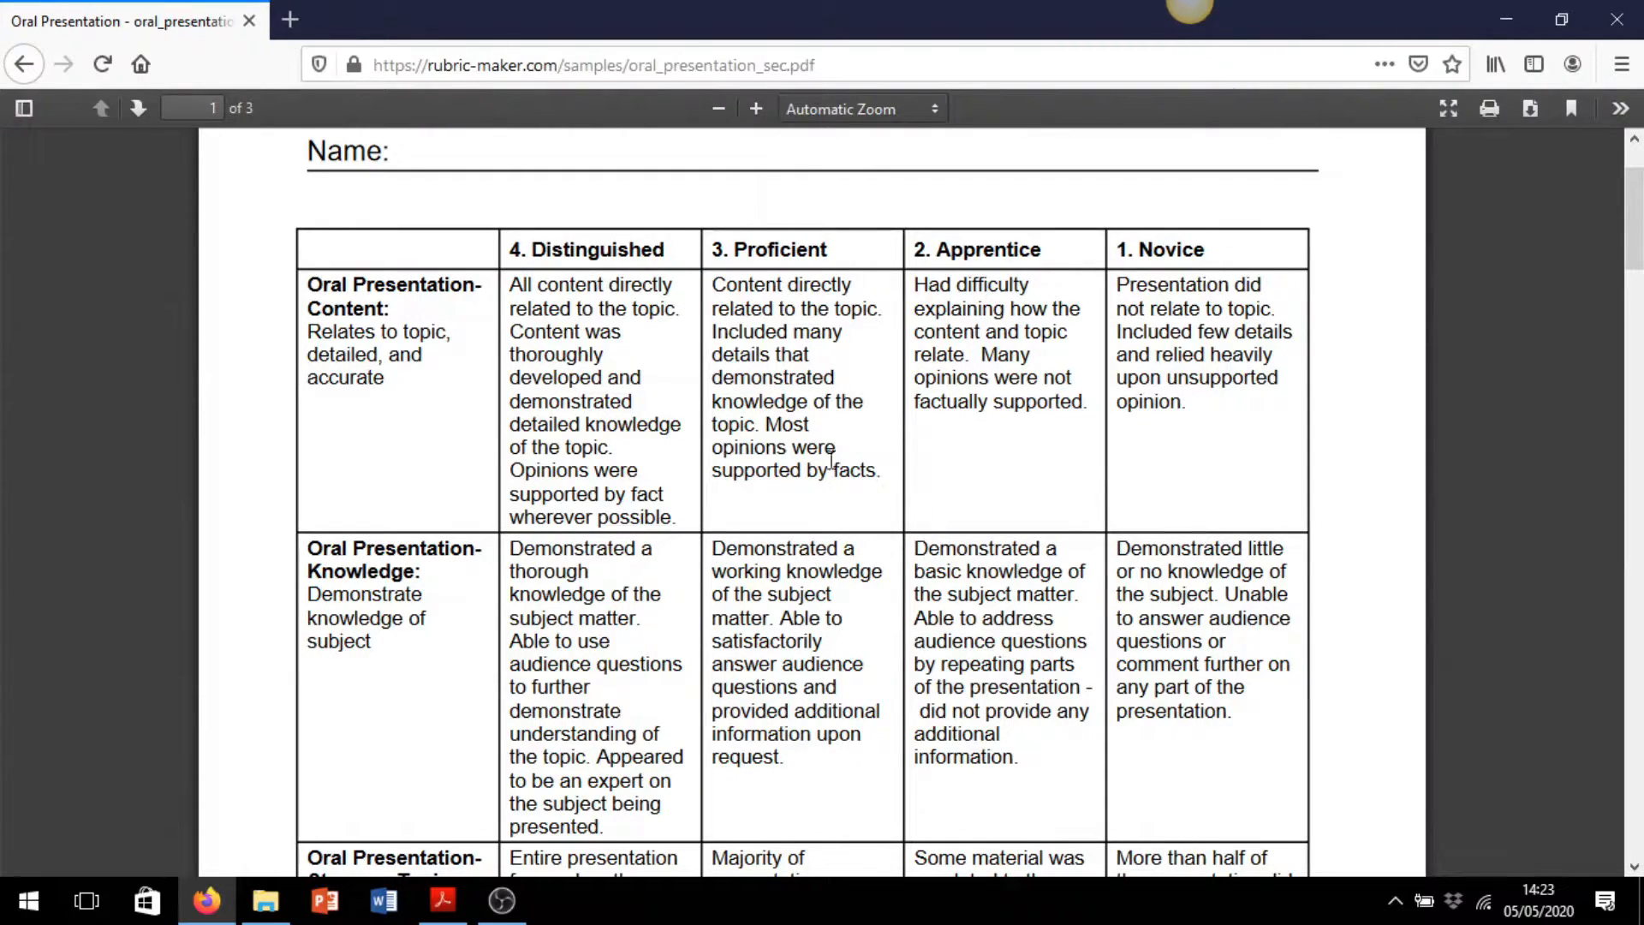
click(27, 74)
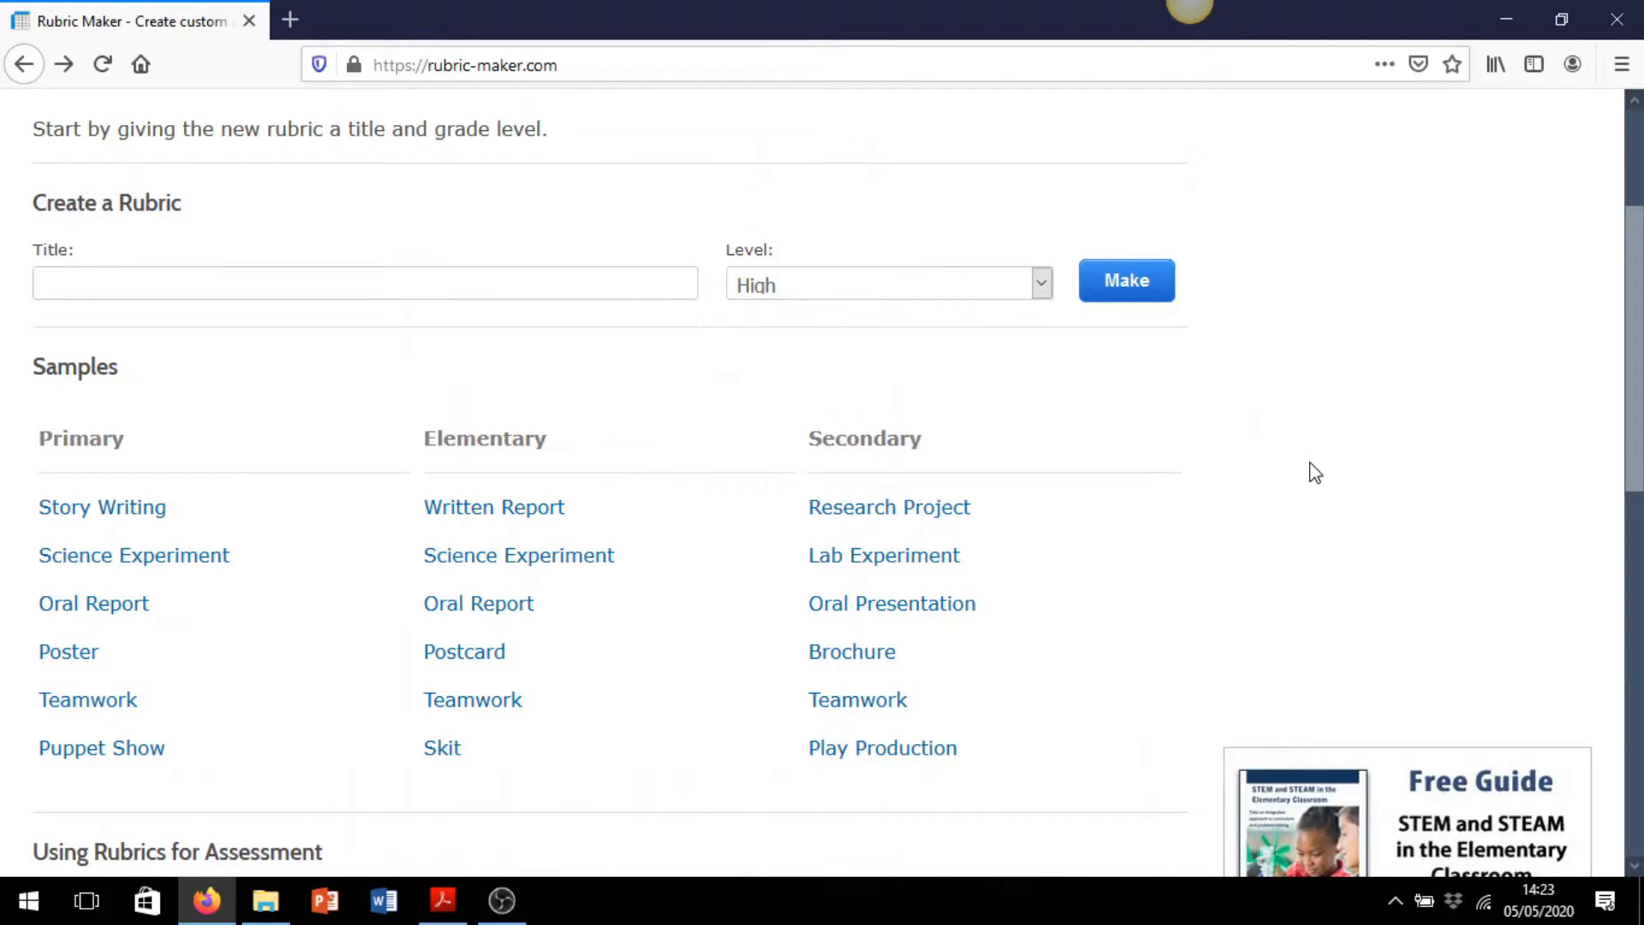
Create a new rubric titled "Writing" for the High level
scroll(1324, 493, up, 2)
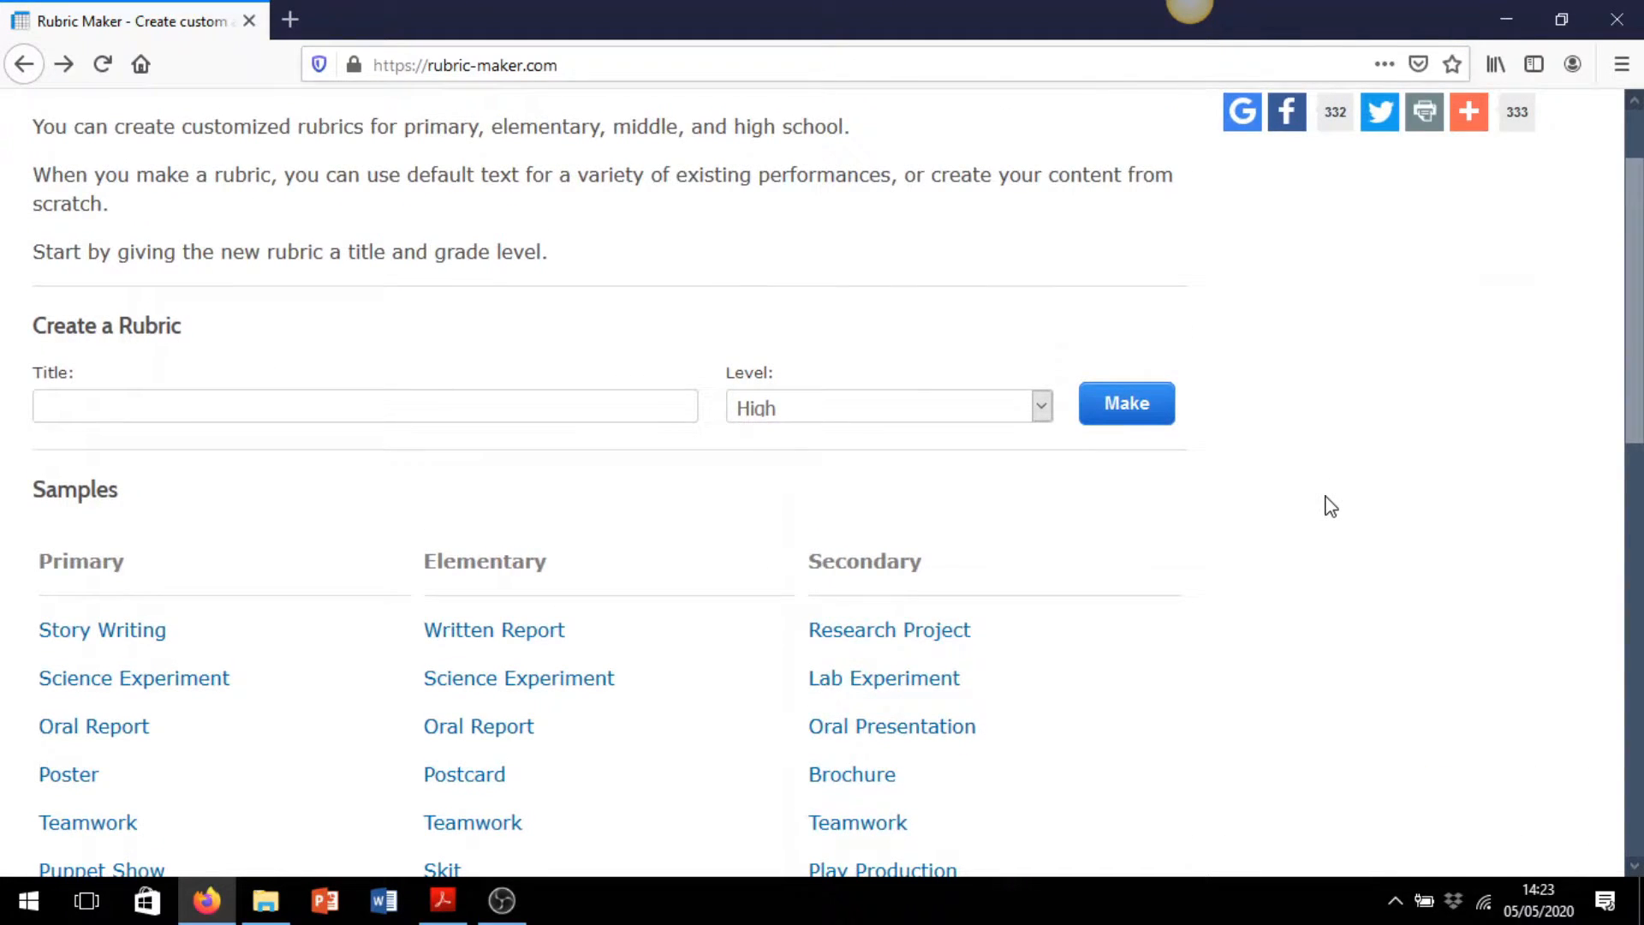
click(390, 405)
text(Writing)
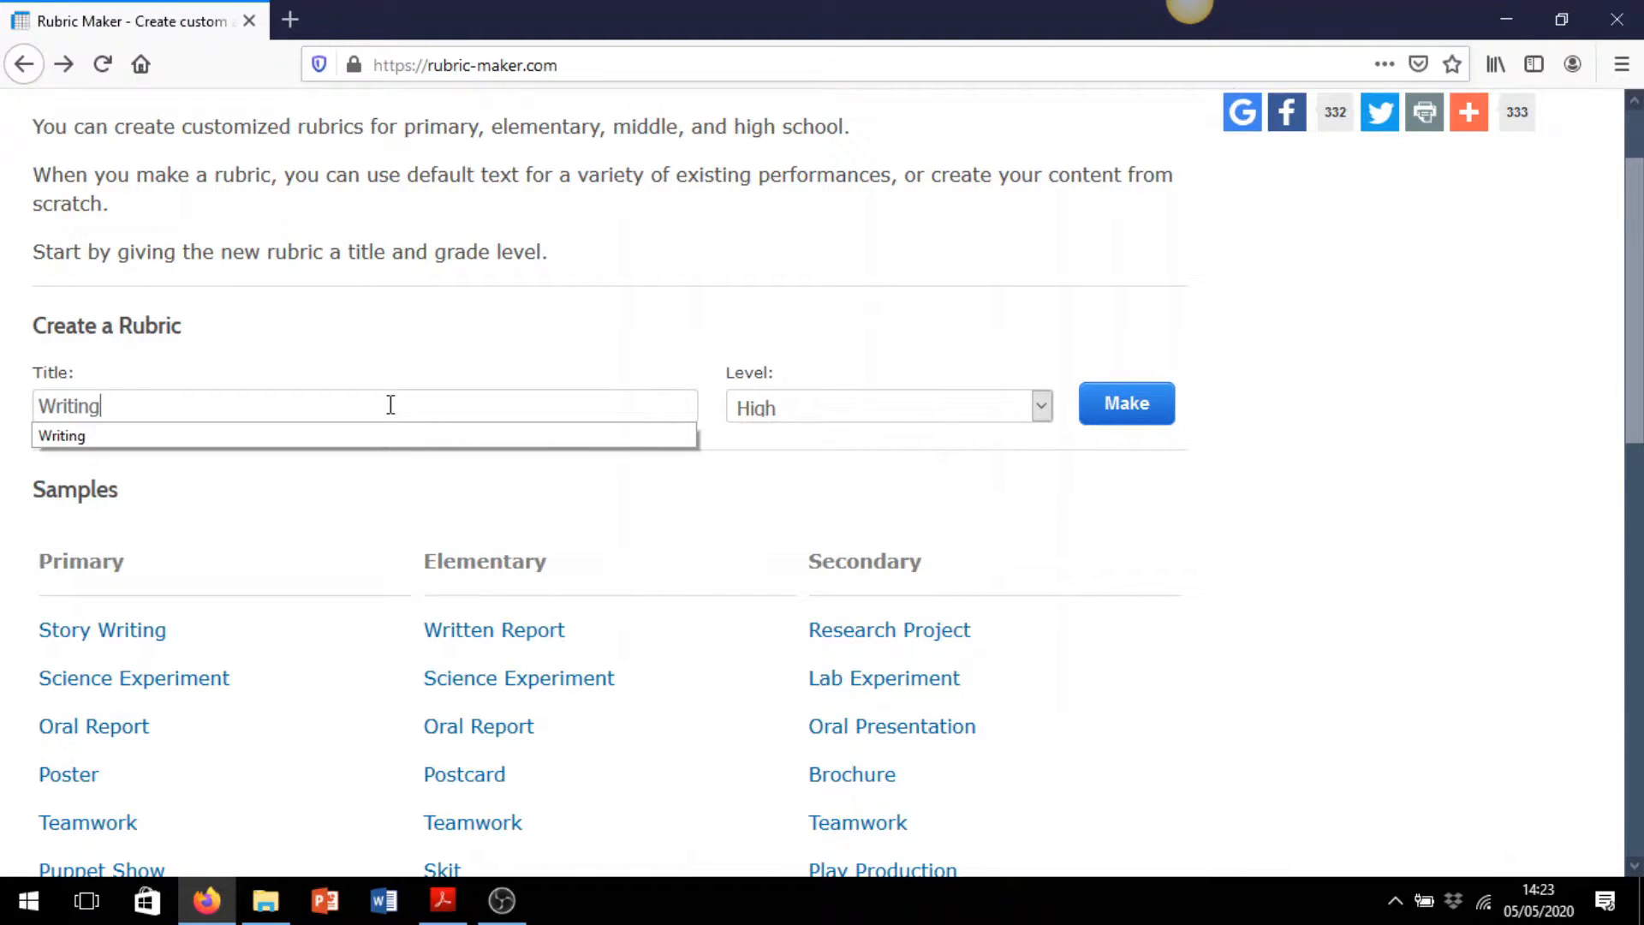
click(263, 491)
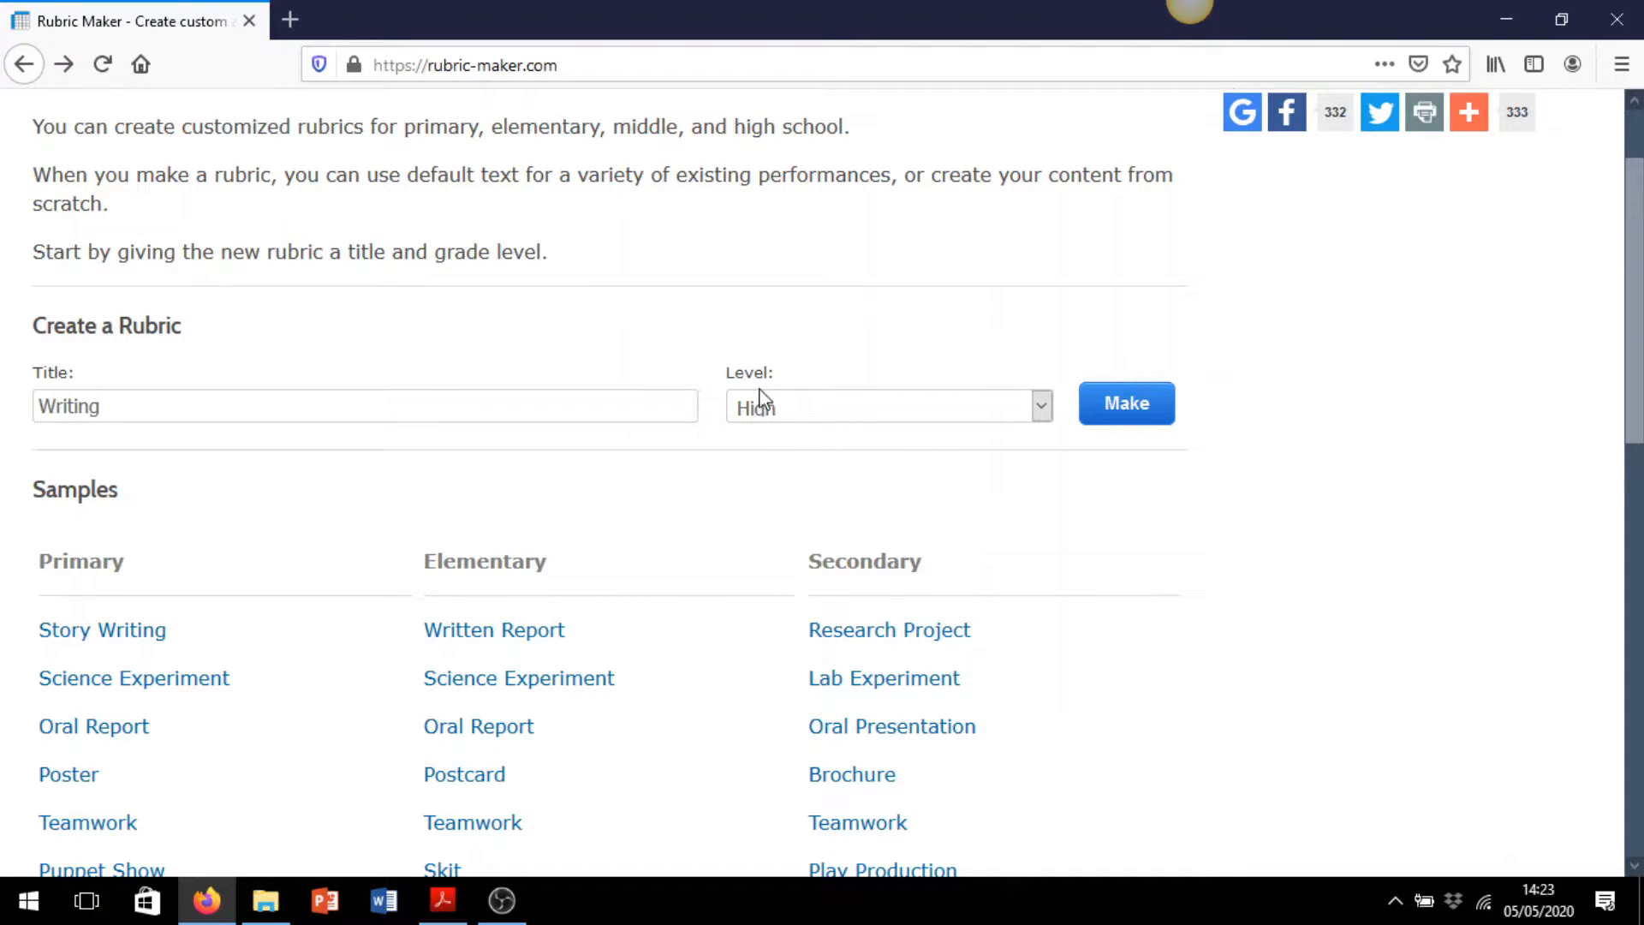
click(886, 410)
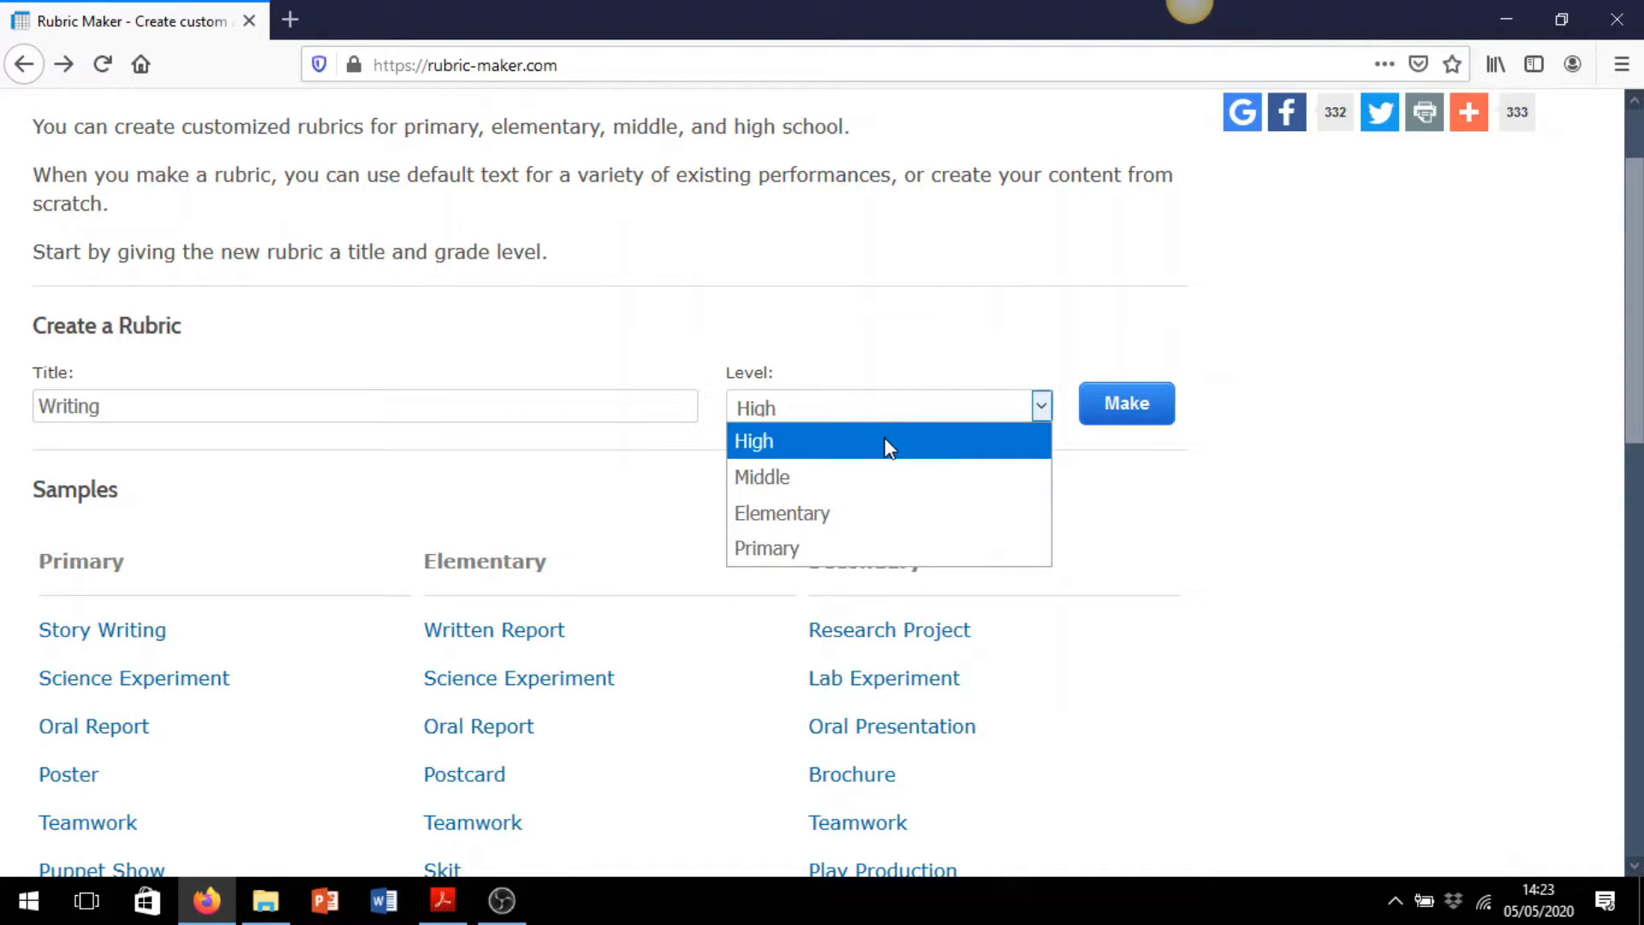
click(888, 446)
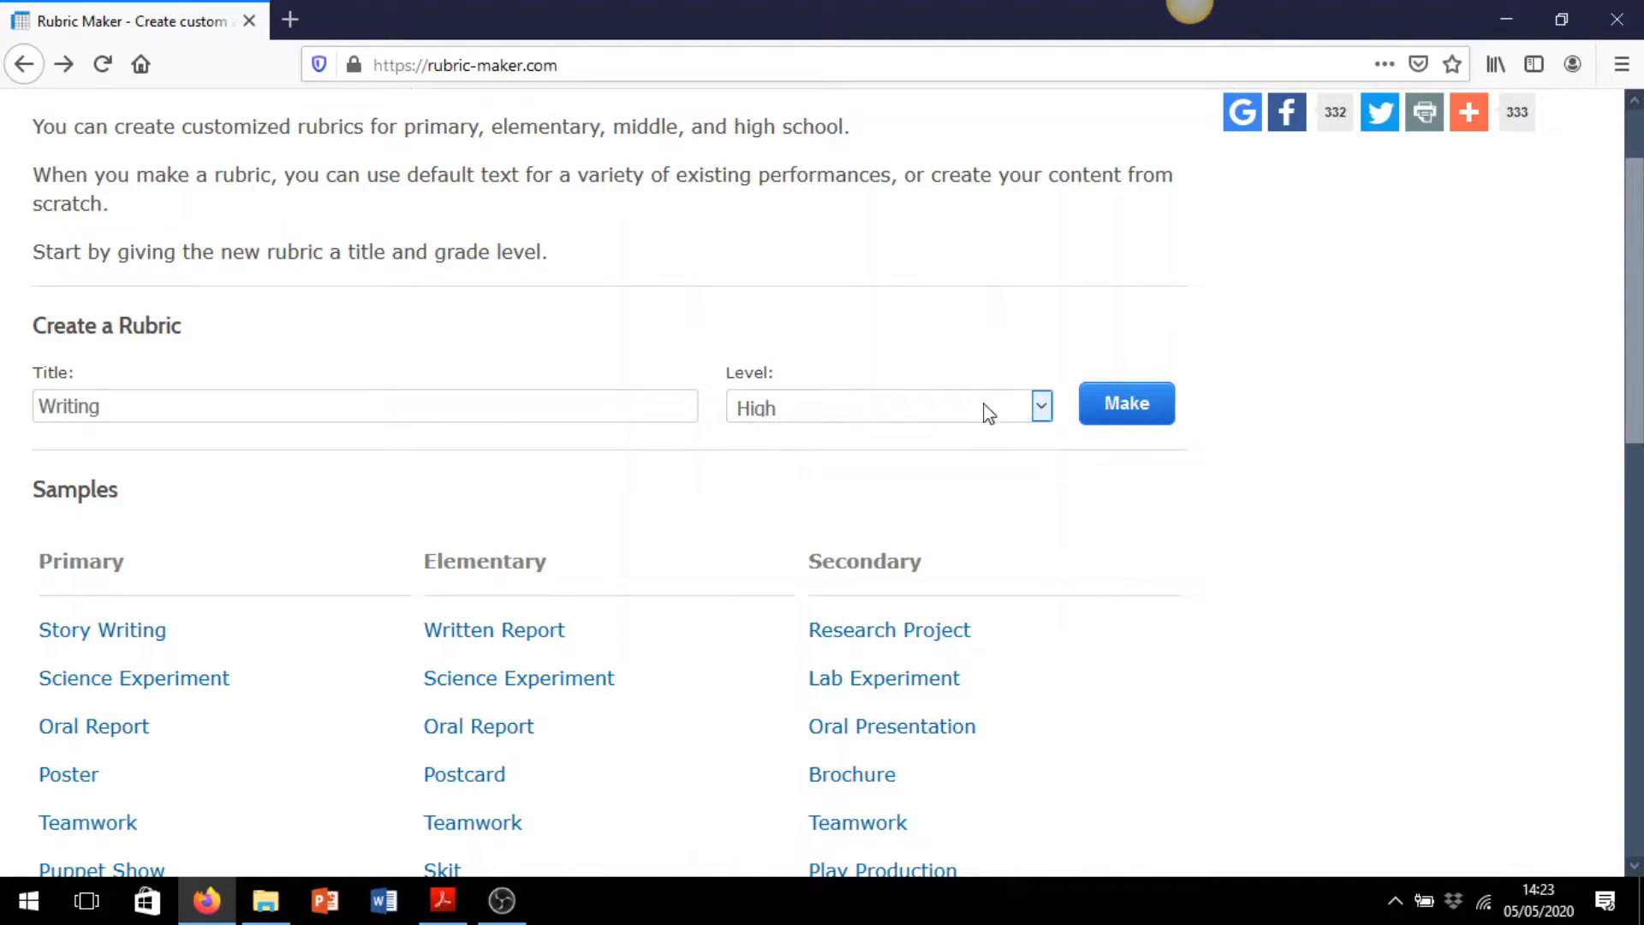
click(928, 410)
click(901, 451)
click(1127, 410)
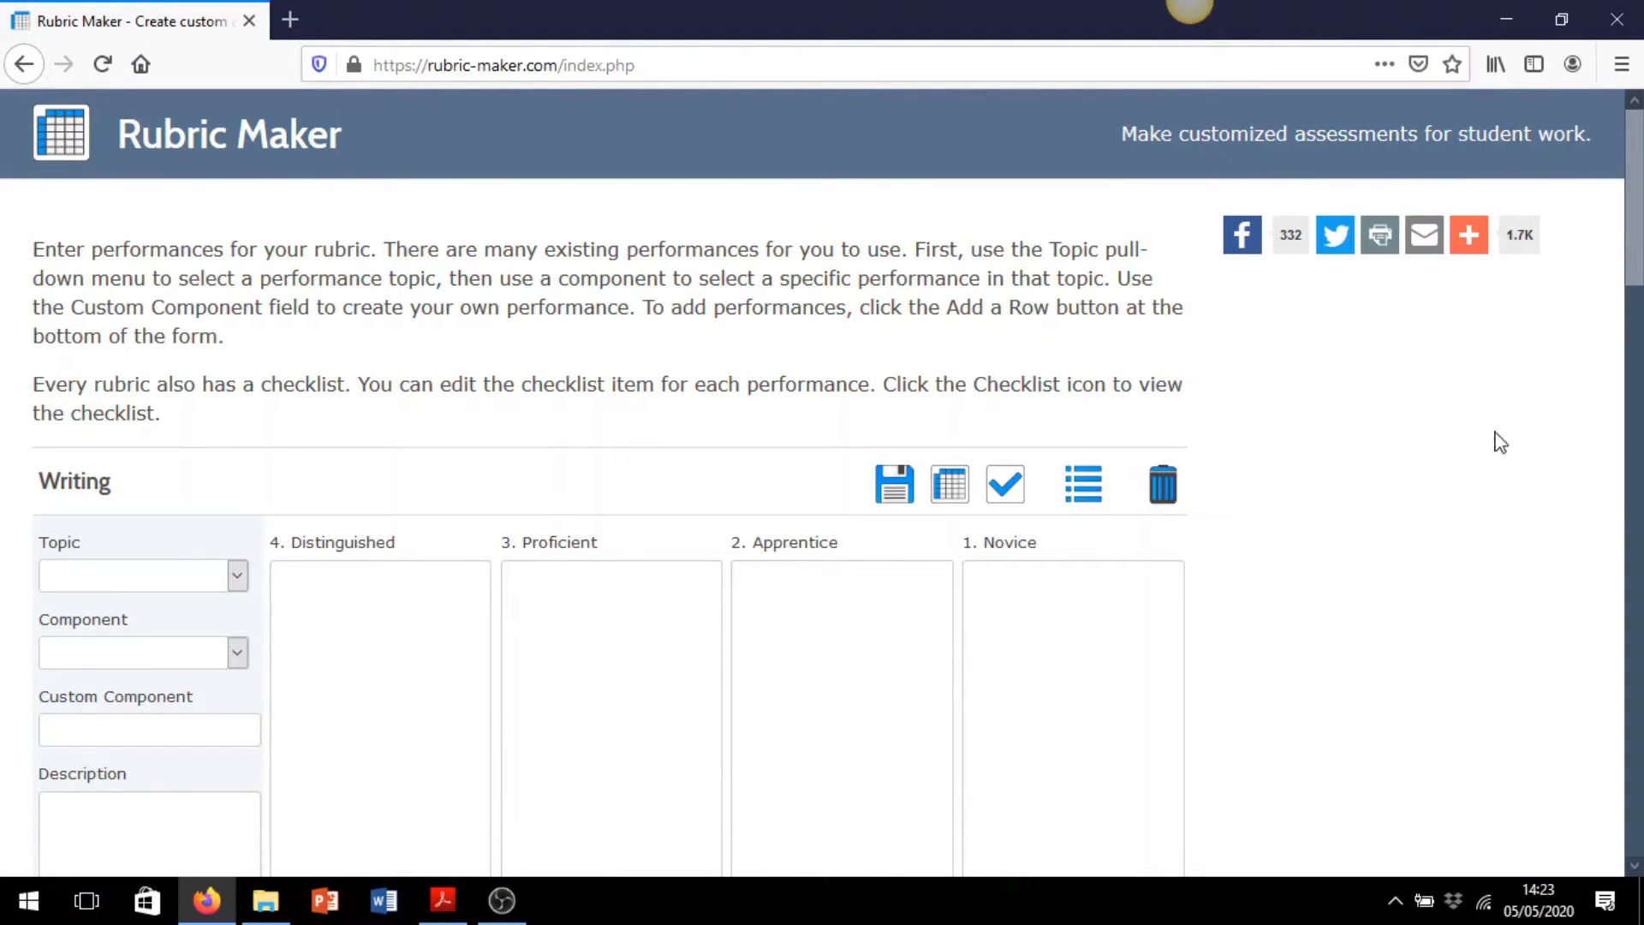
Set the first rubric row's topic to Writing and its component to Conventions
scroll(1516, 452, down, 2)
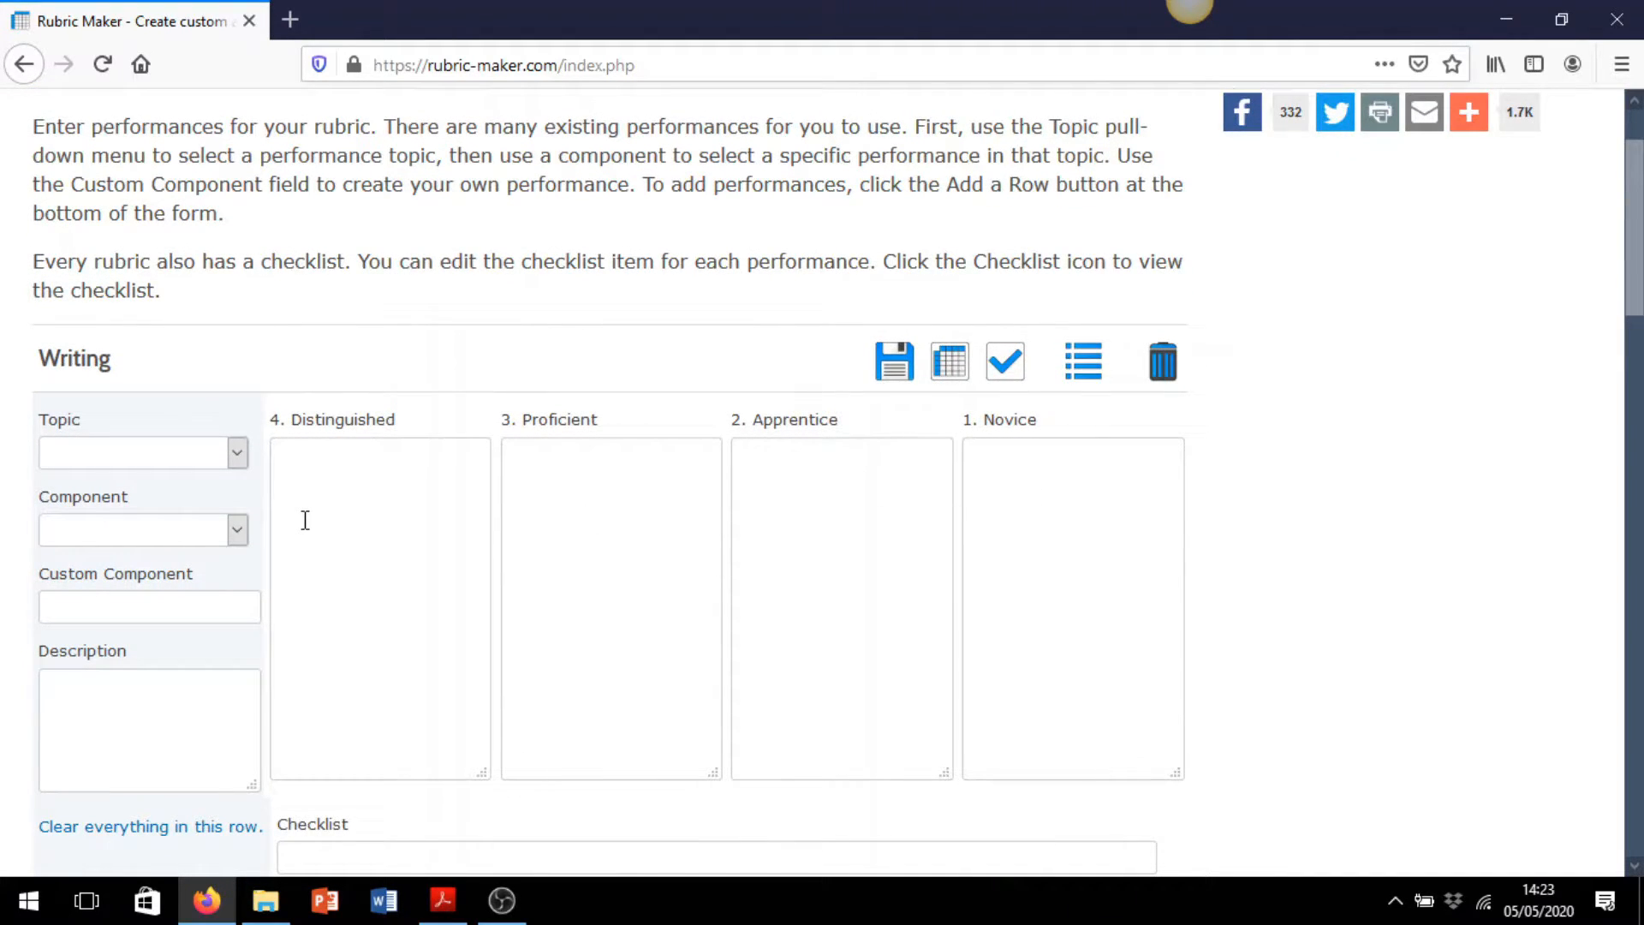
click(1053, 569)
click(355, 502)
click(238, 455)
click(238, 455)
scroll(671, 294, down, 3)
click(239, 334)
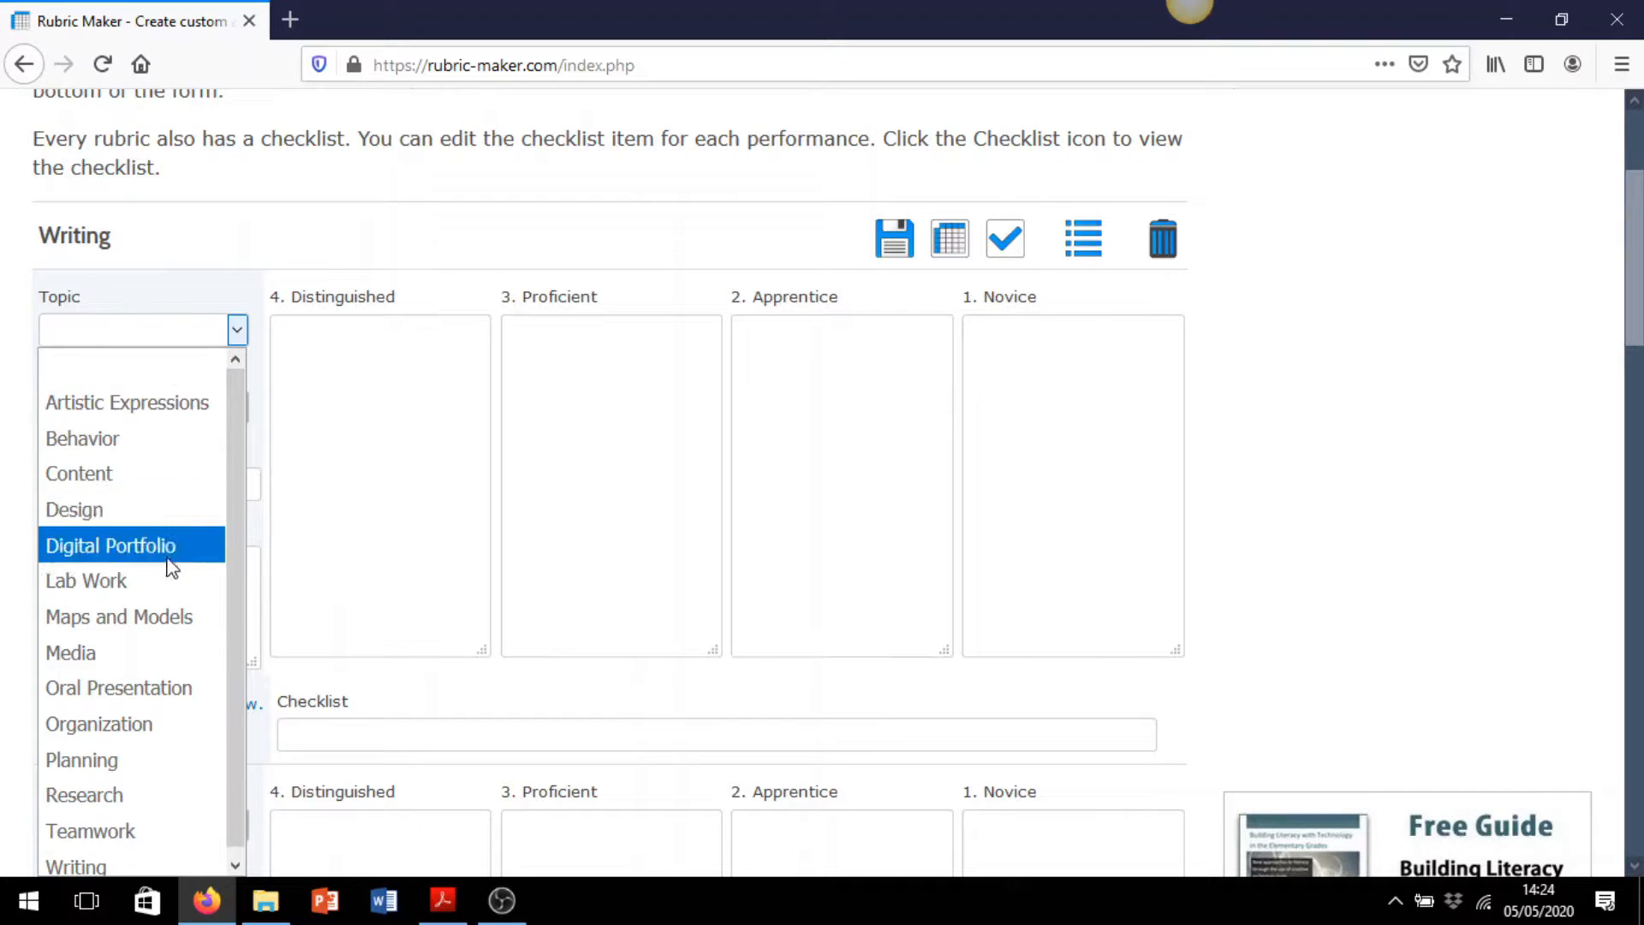
click(131, 859)
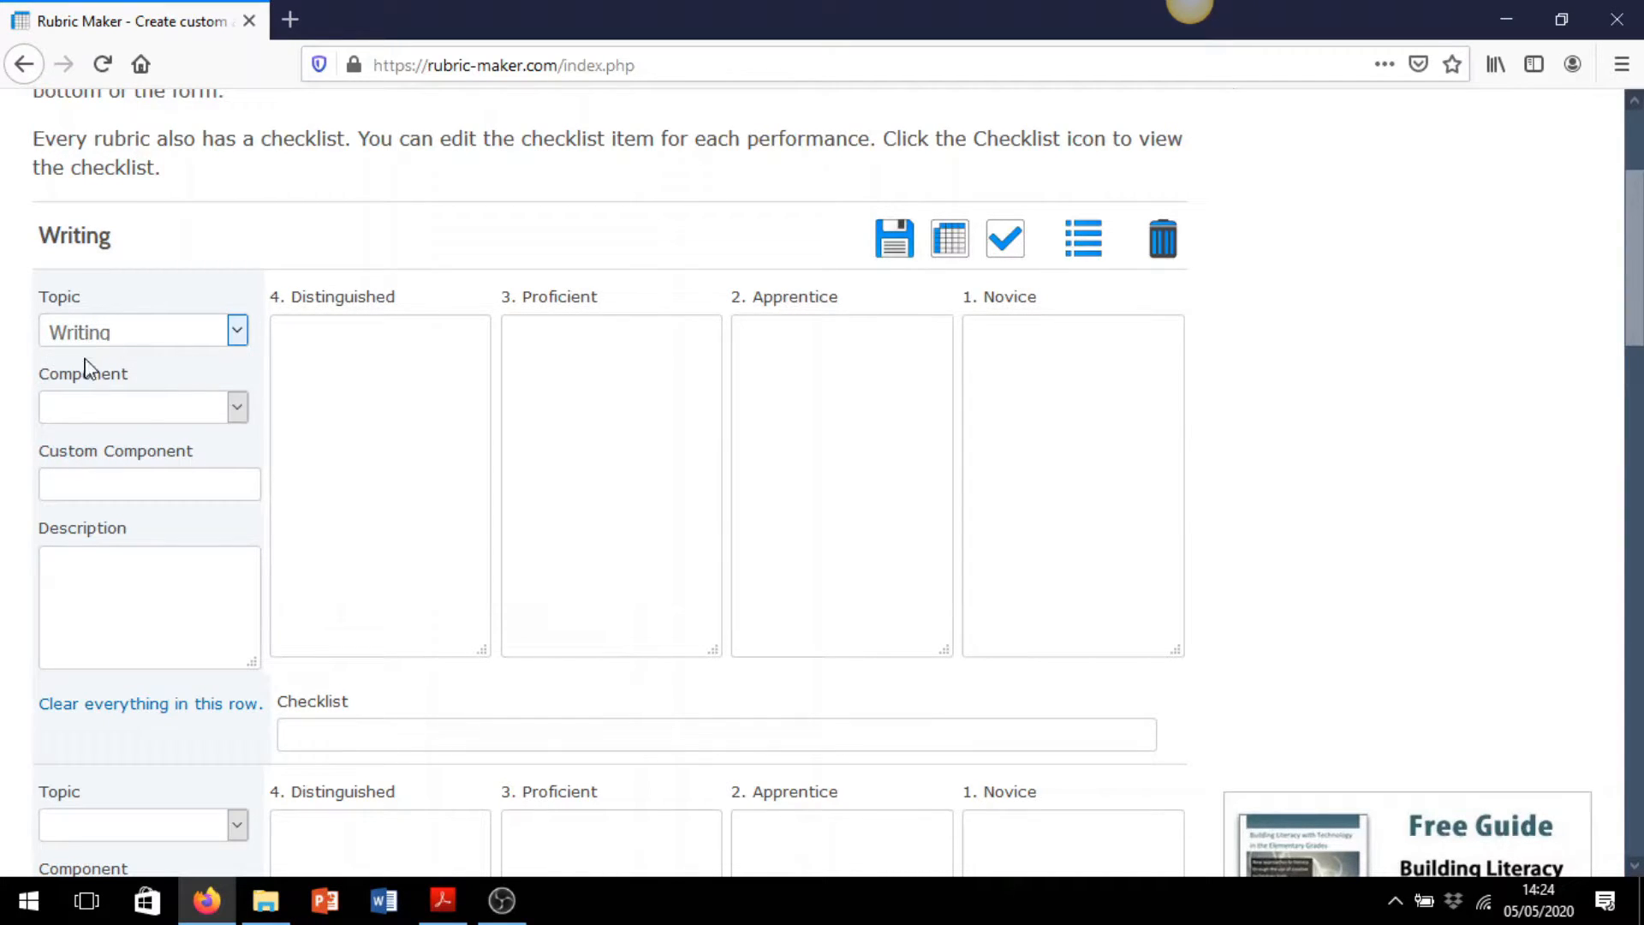
click(244, 411)
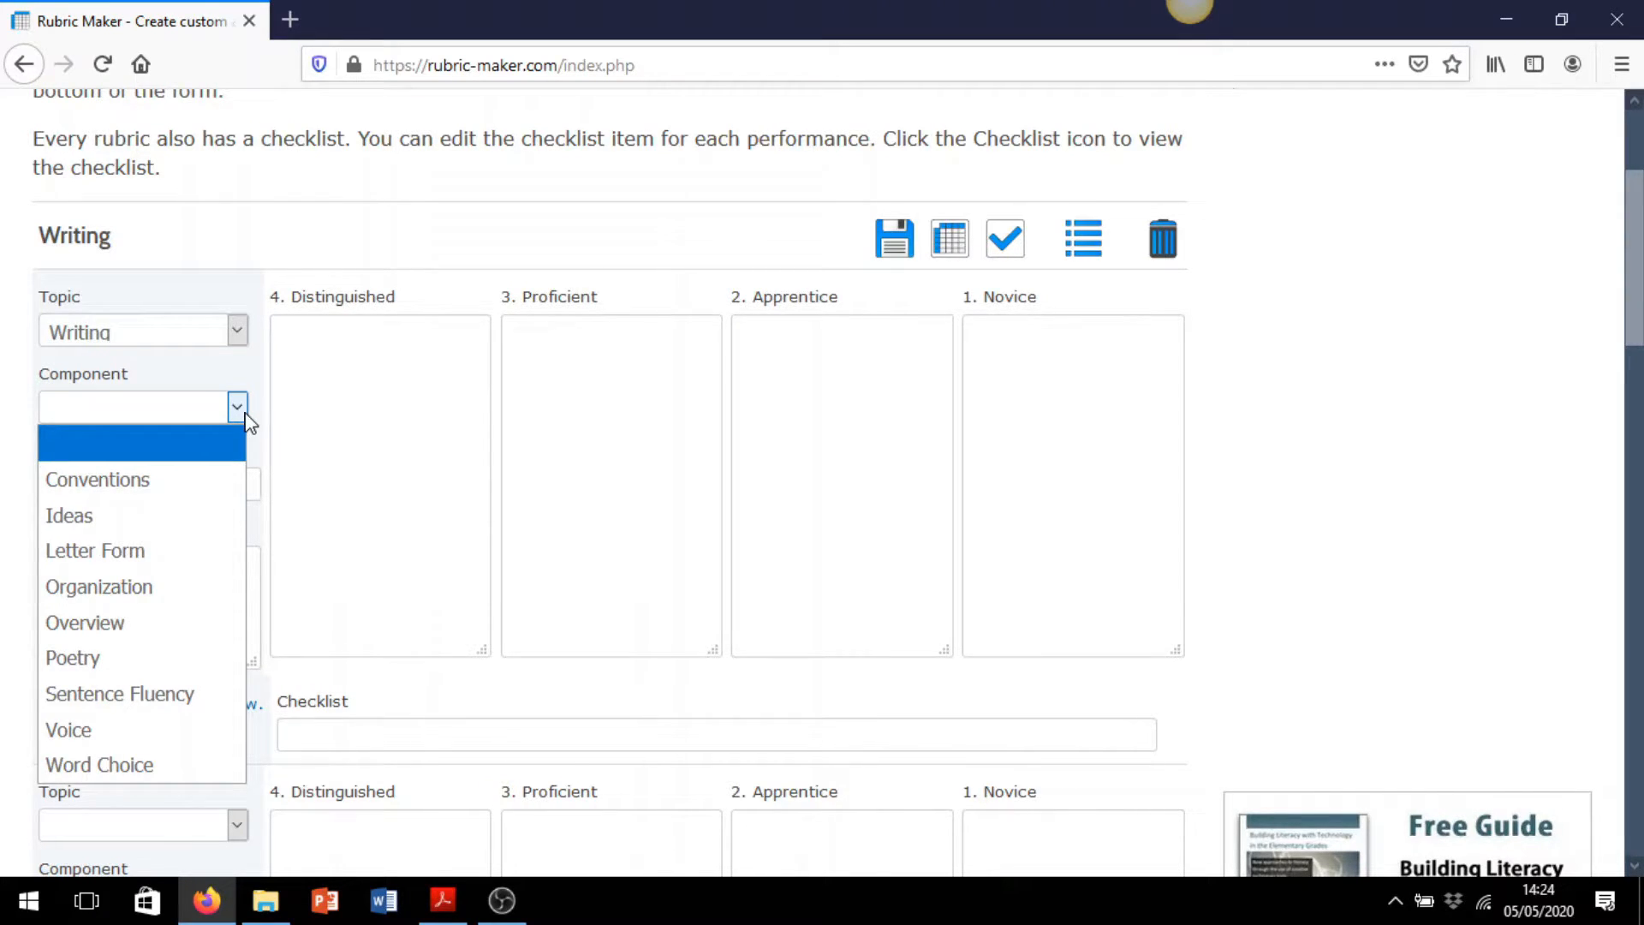
click(165, 490)
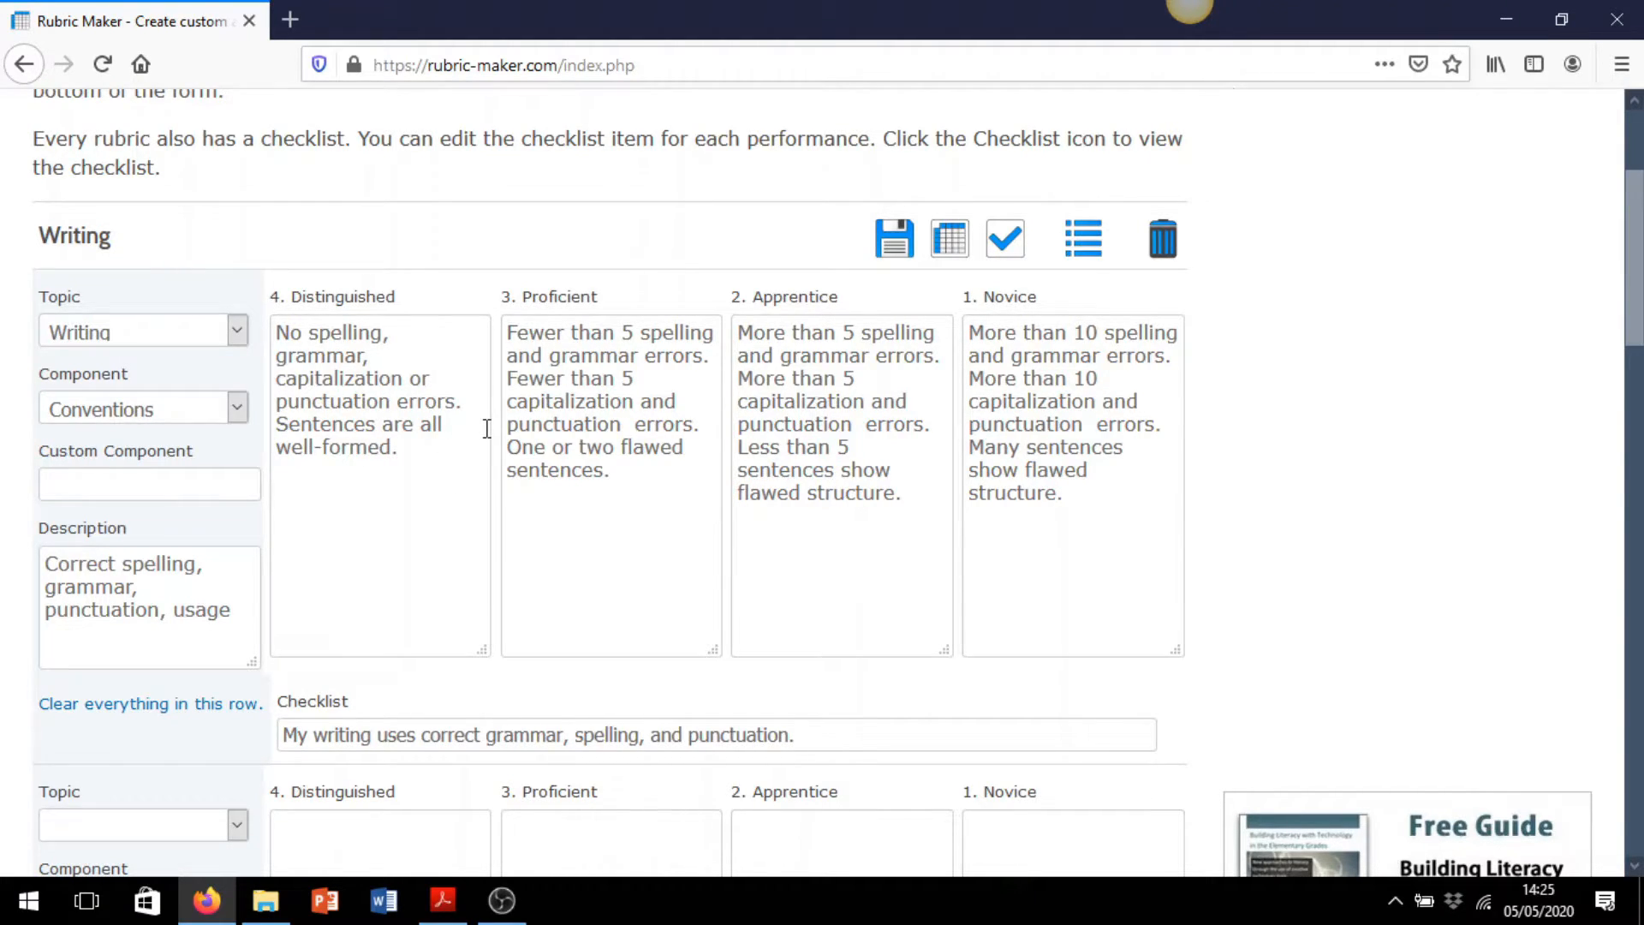
Set the second rubric row's topic to Writing and its component to Organization
scroll(486, 429, down, 1)
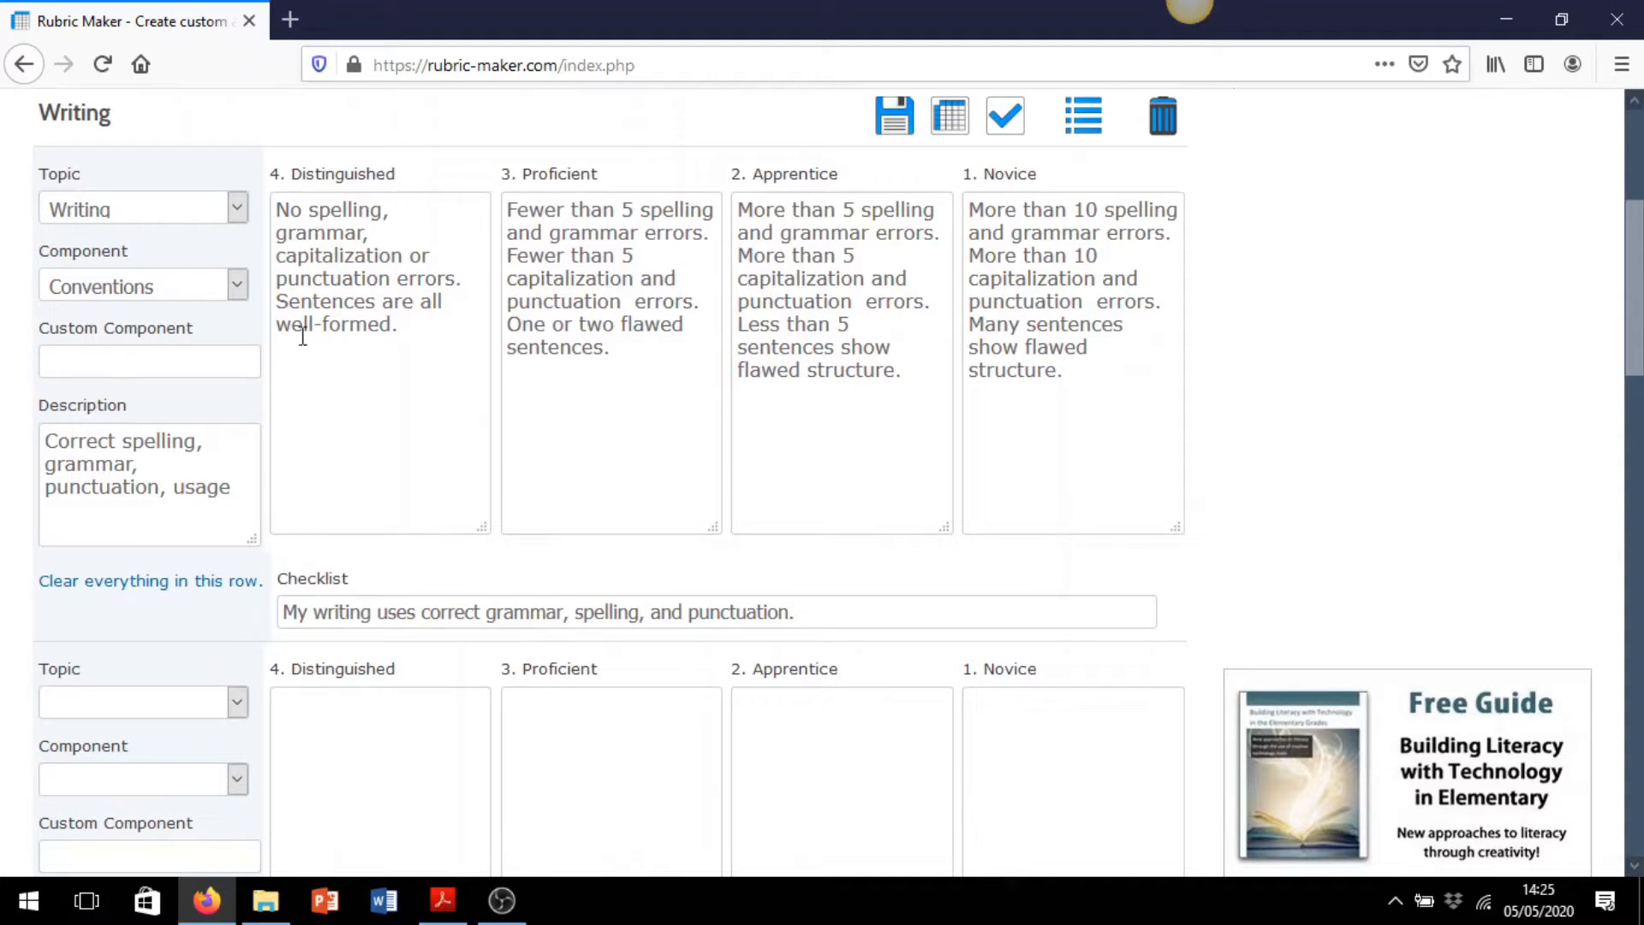
scroll(253, 321, down, 1)
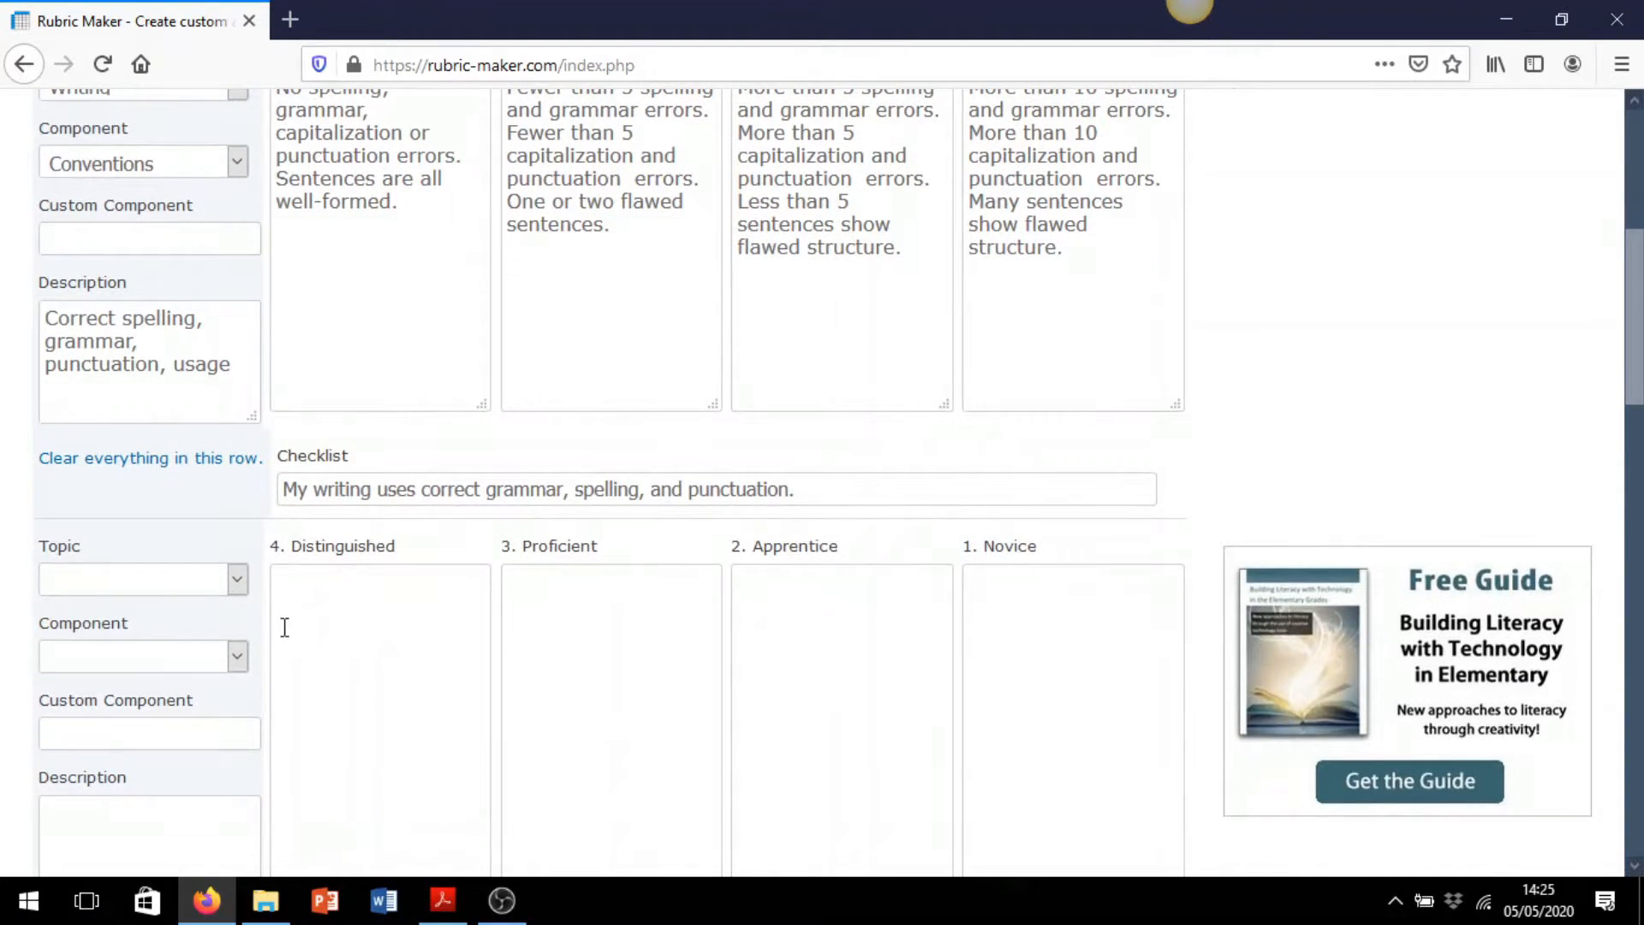
click(237, 580)
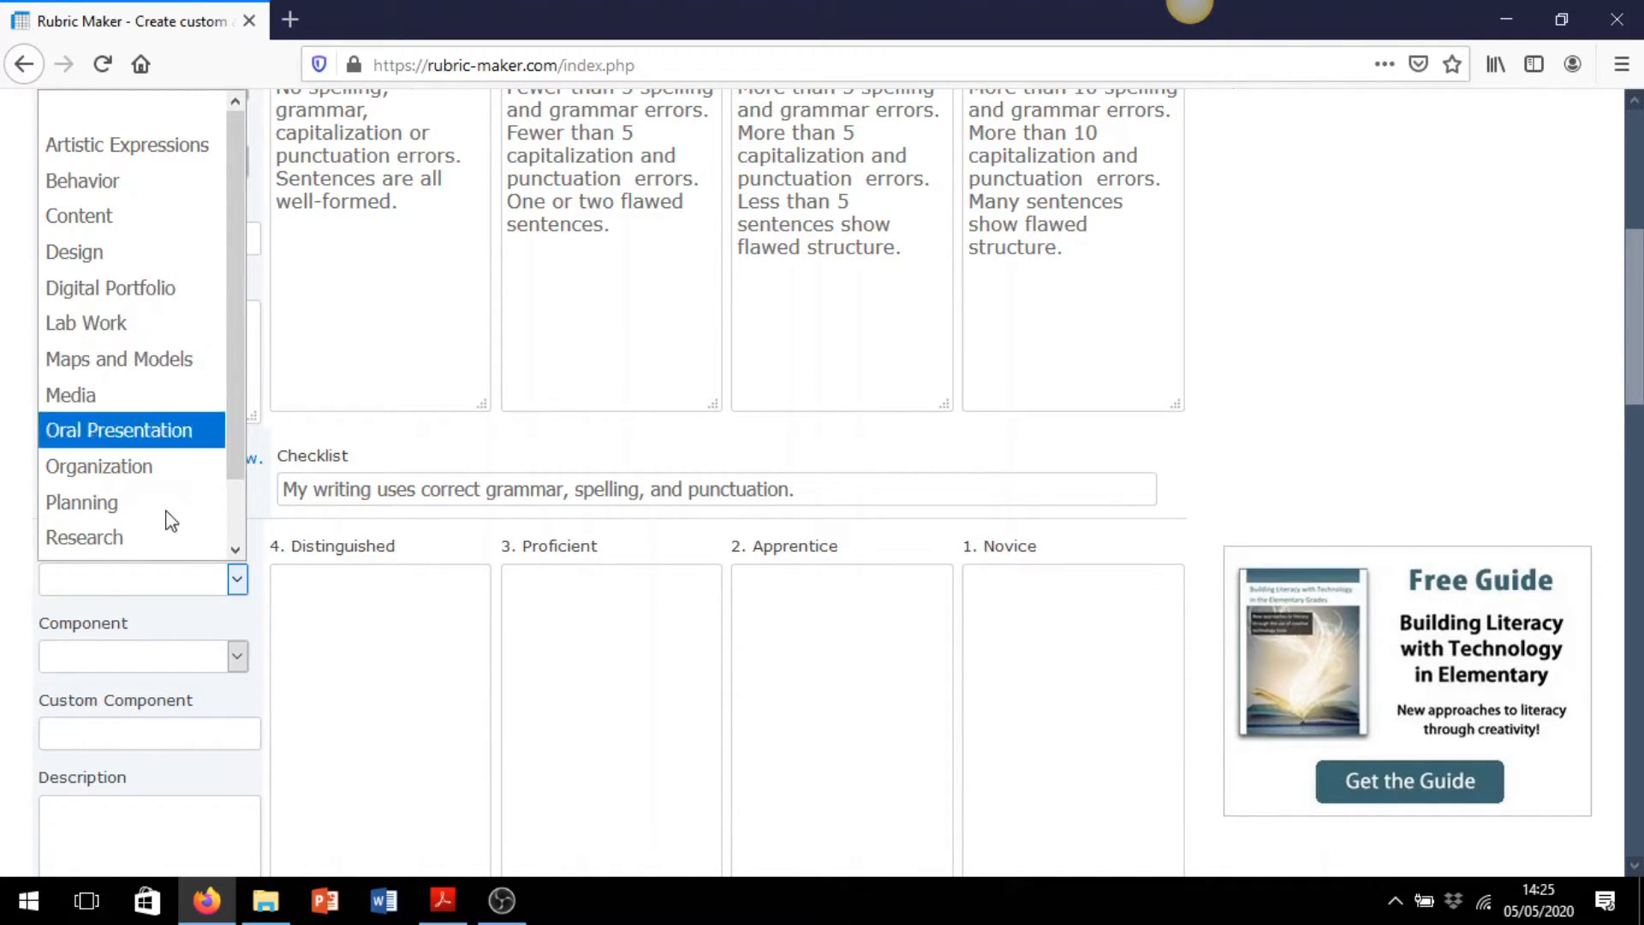
scroll(183, 415, down, 2)
click(141, 546)
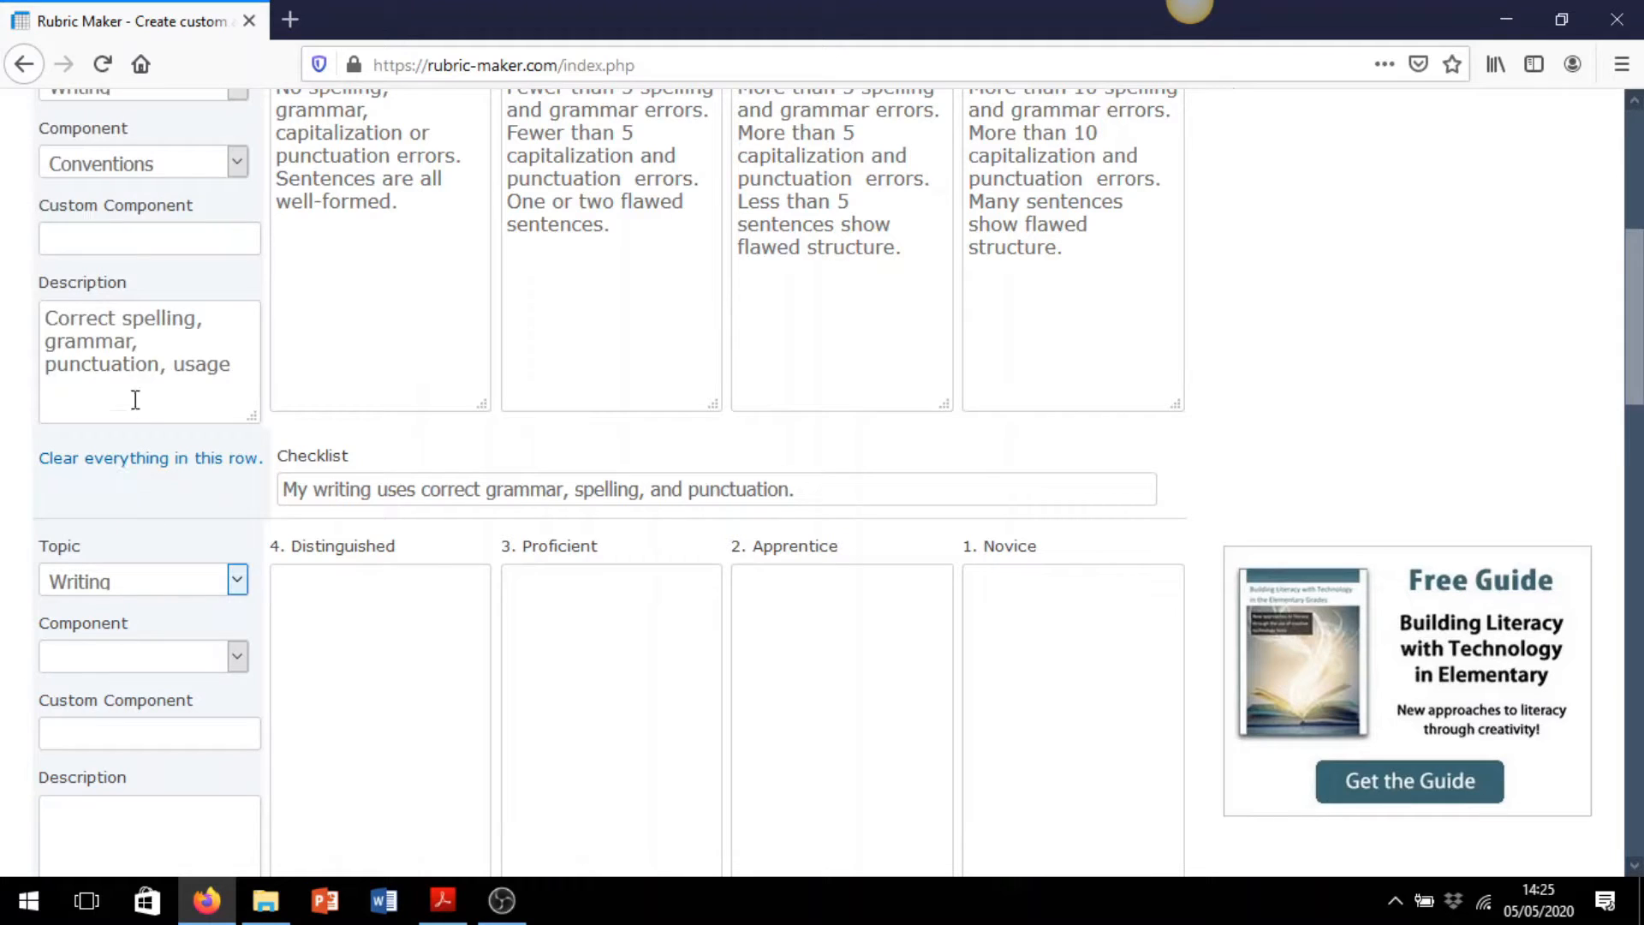
scroll(268, 514, down, 3)
scroll(256, 478, up, 3)
scroll(254, 477, down, 3)
click(239, 417)
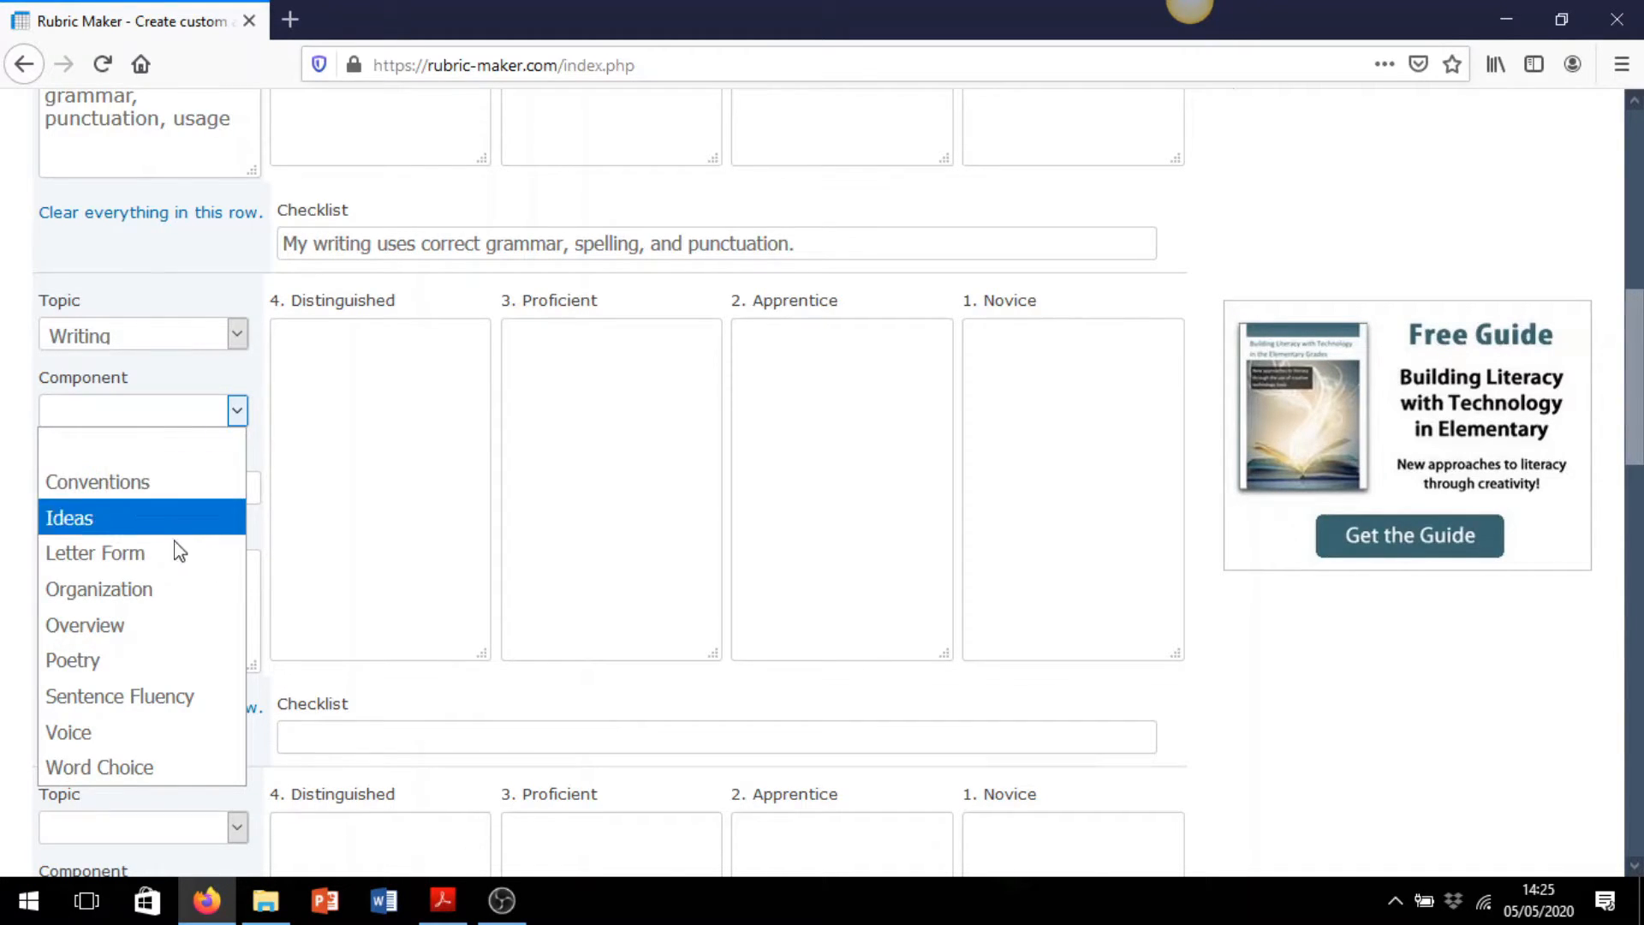
click(169, 593)
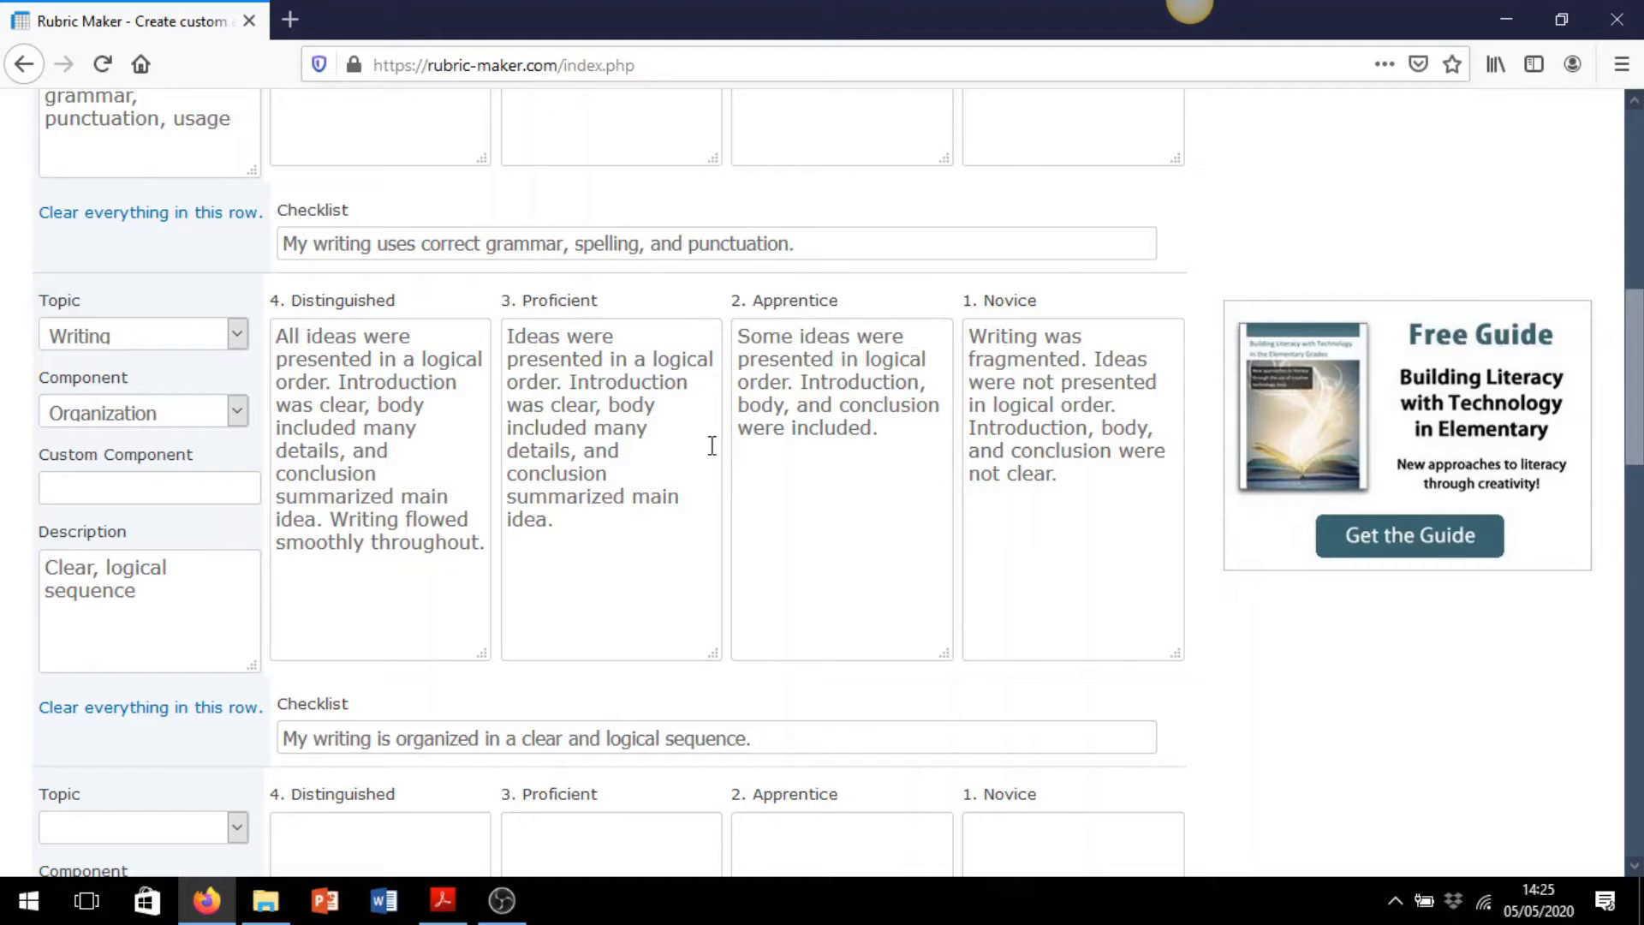
Set the third rubric row's topic to Writing and its component to Sentence Fluency
scroll(663, 455, down, 3)
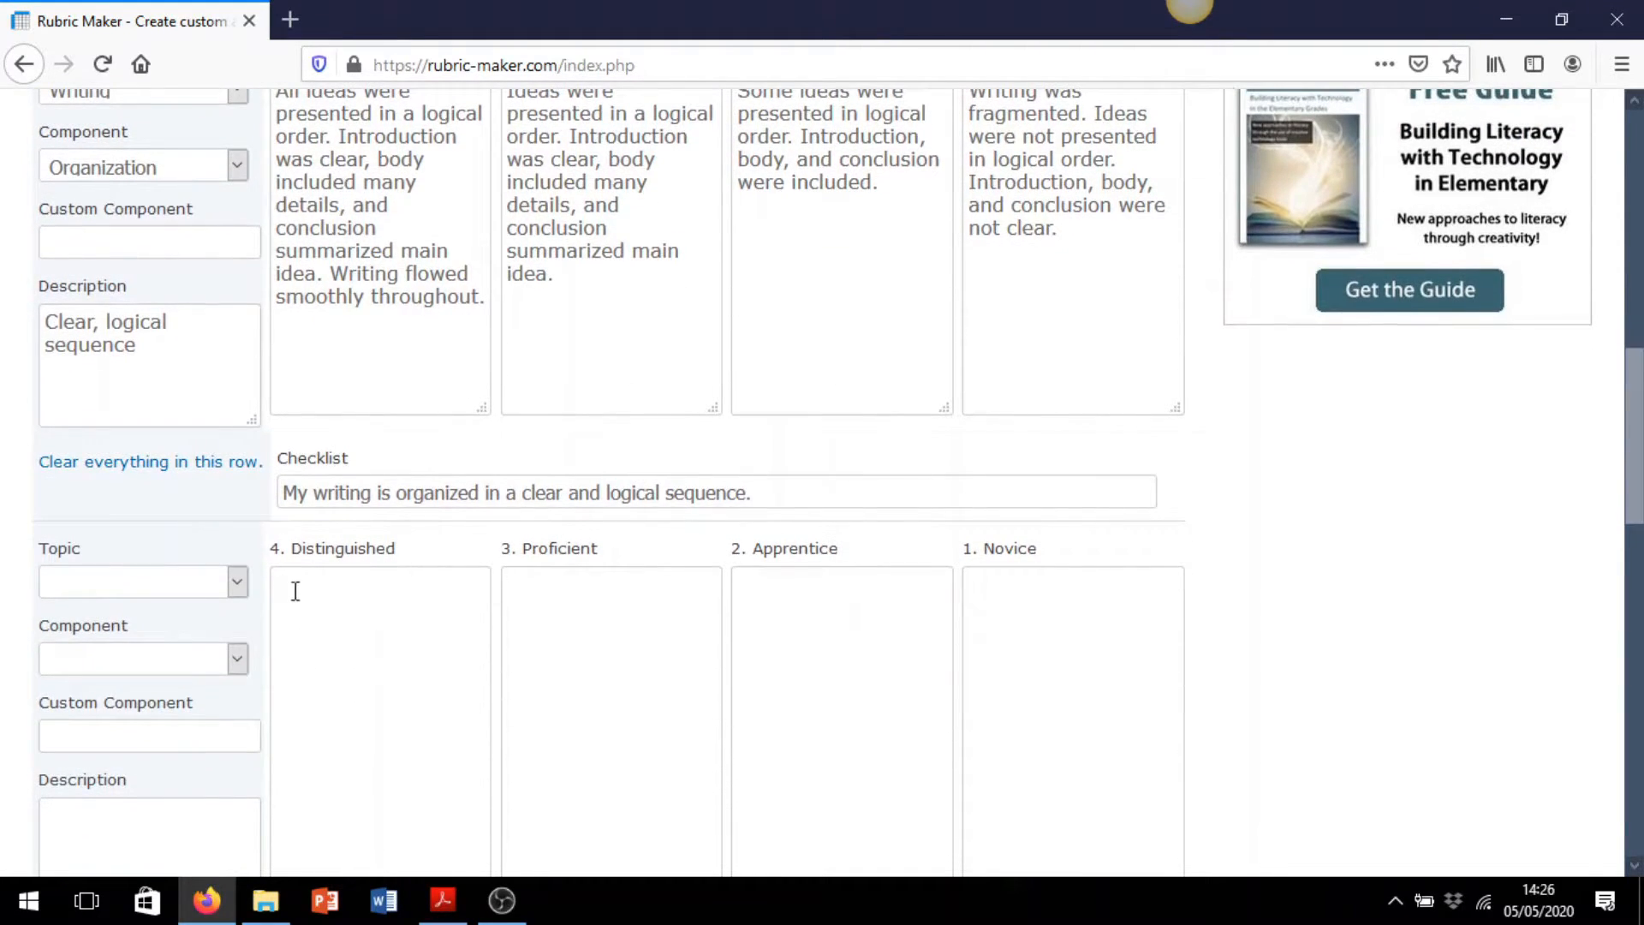
scroll(257, 514, down, 2)
click(239, 459)
scroll(247, 471, down, 3)
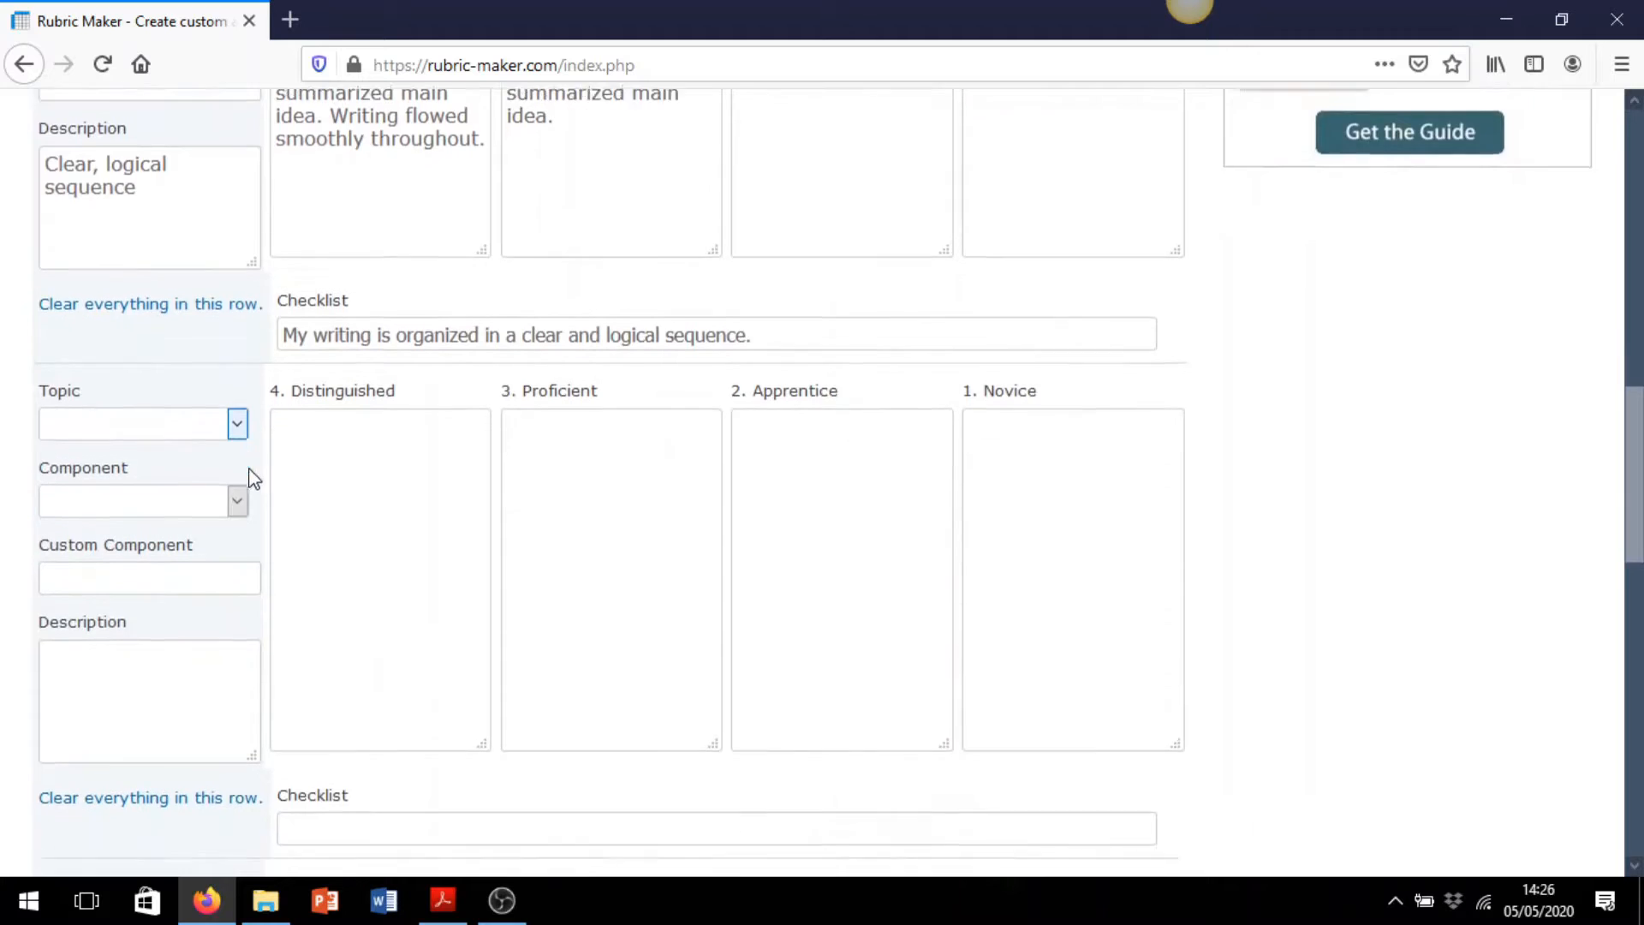
click(239, 216)
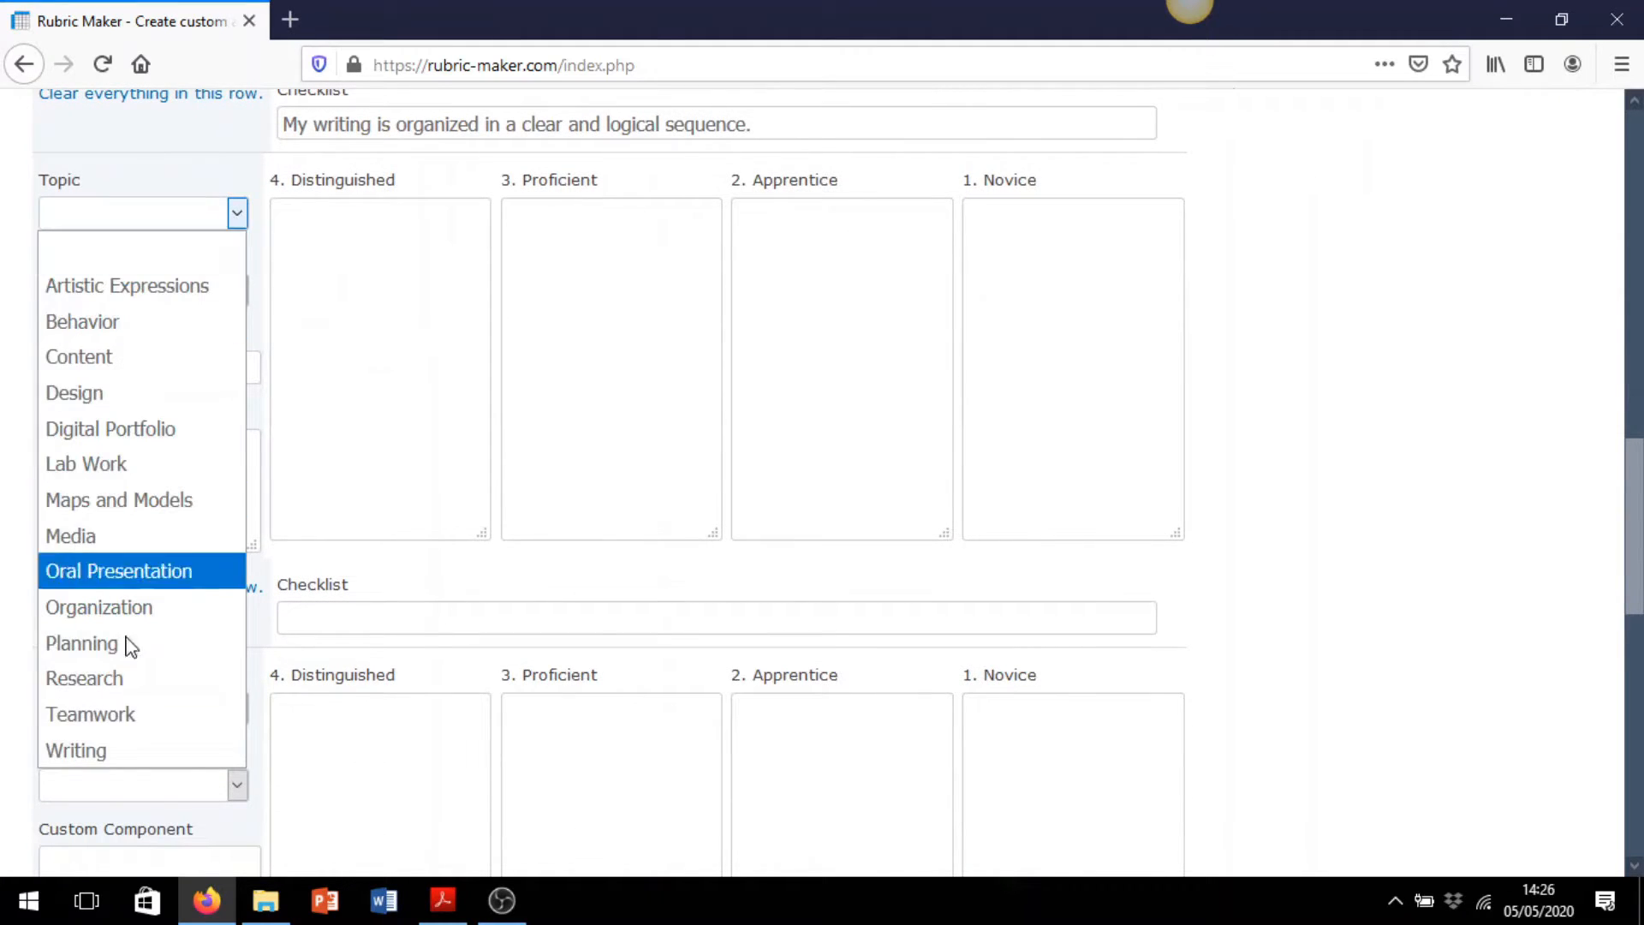
click(140, 747)
click(237, 291)
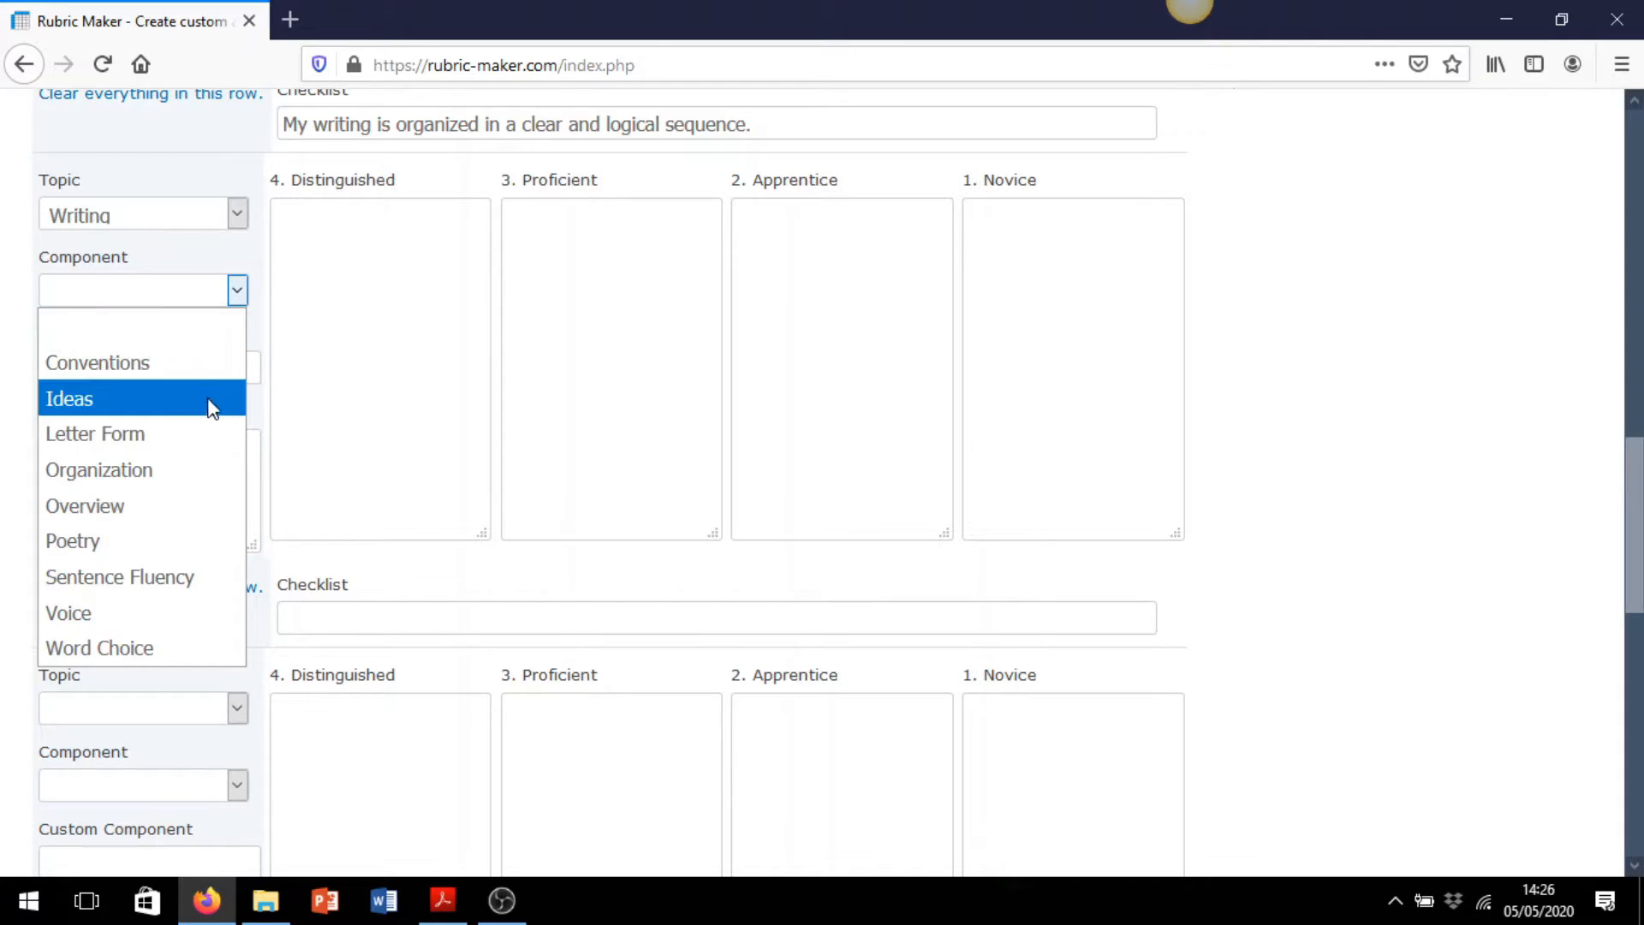
click(169, 573)
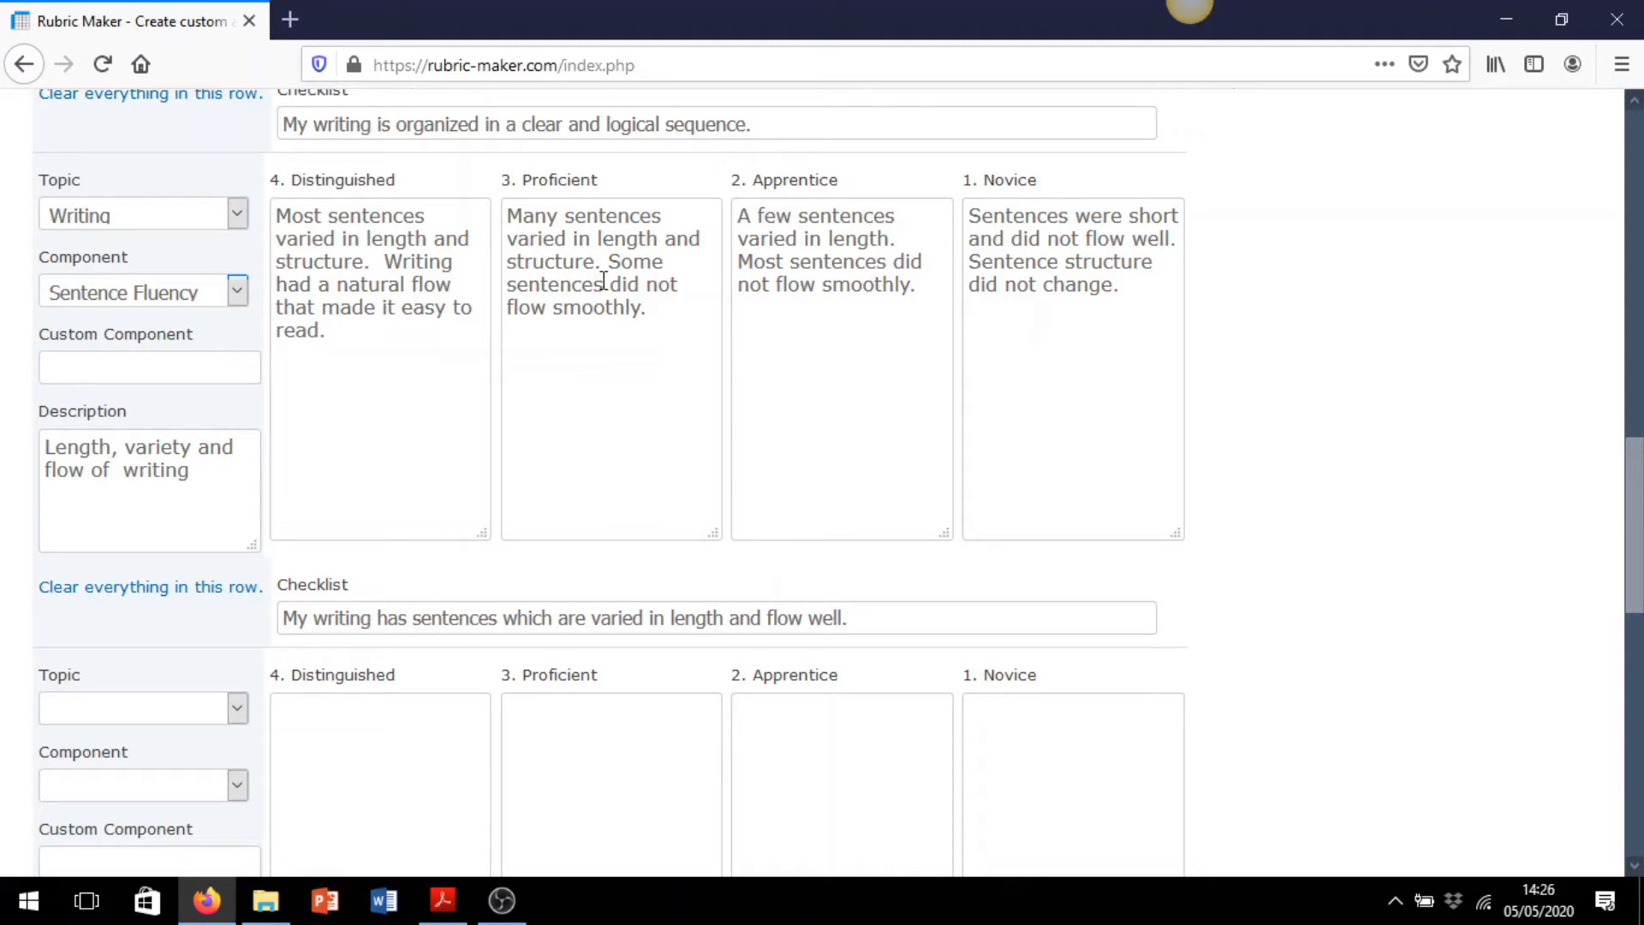
Set the fourth rubric row's topic to Writing and its component to Word Choice, and finish the rubric
scroll(740, 318, down, 3)
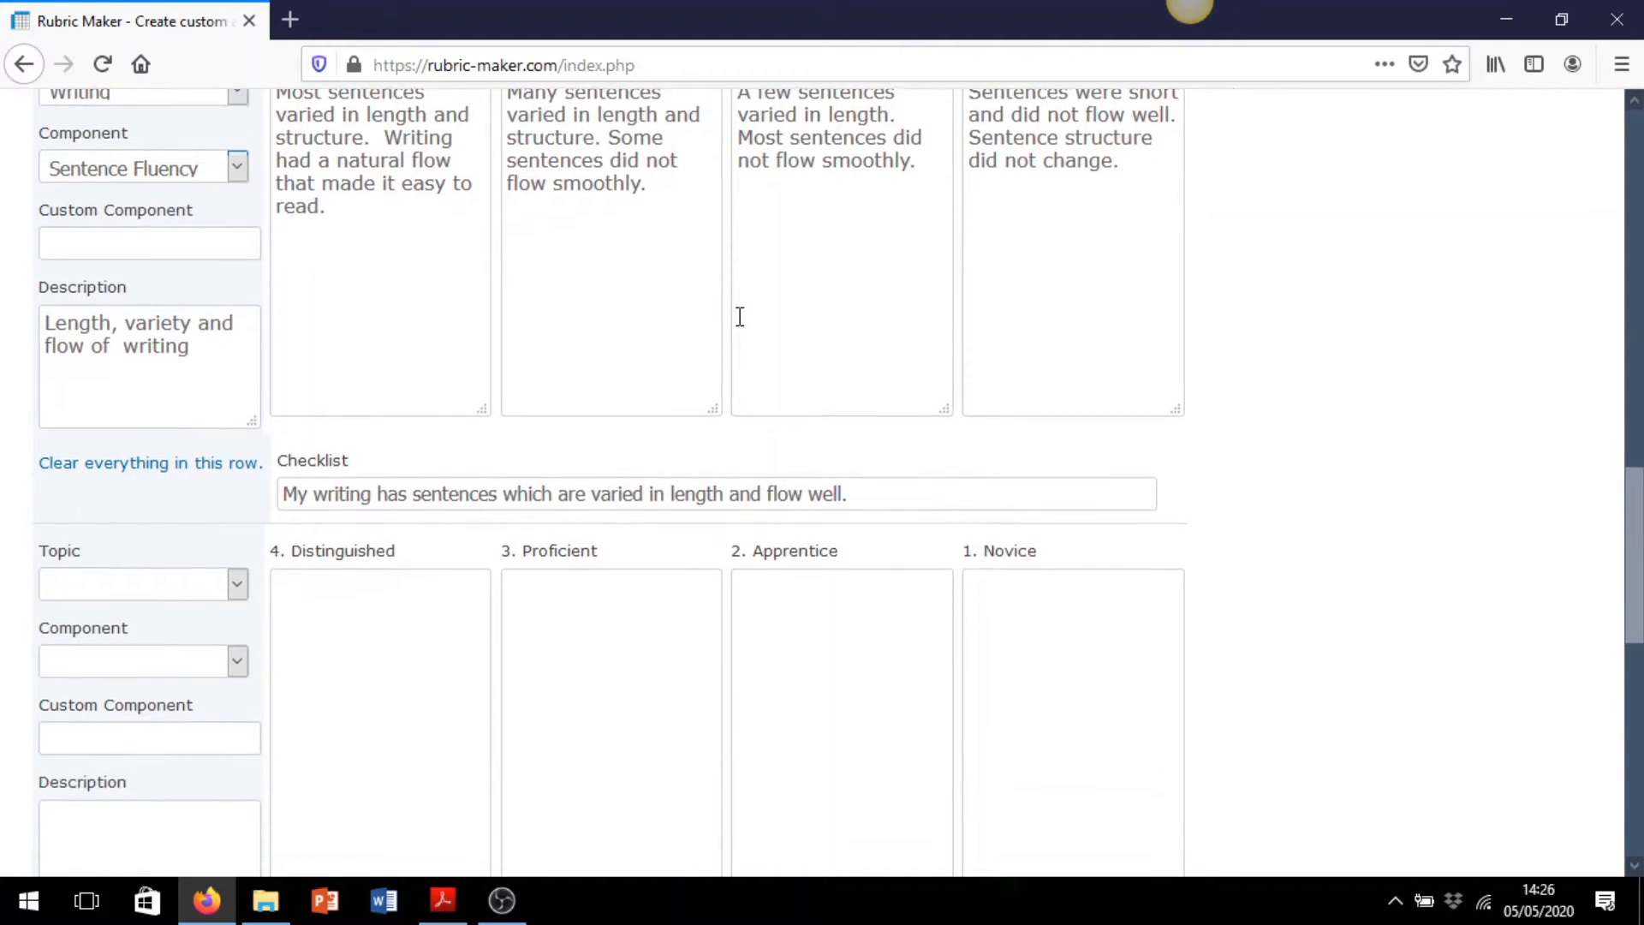
click(238, 463)
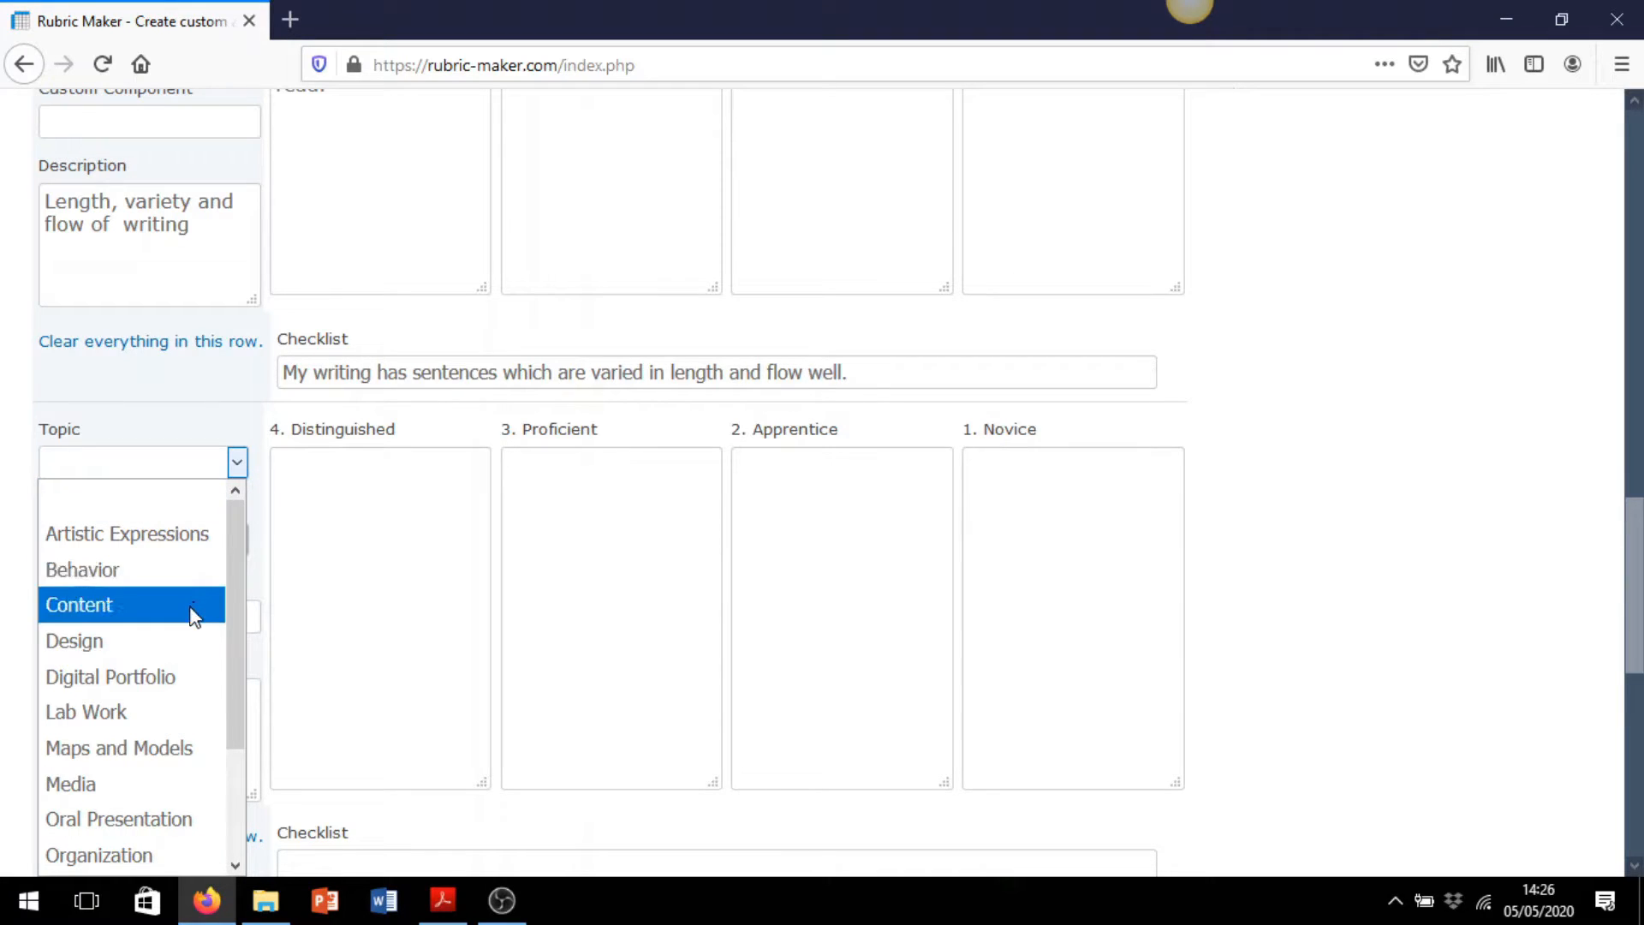
scroll(219, 561, down, 2)
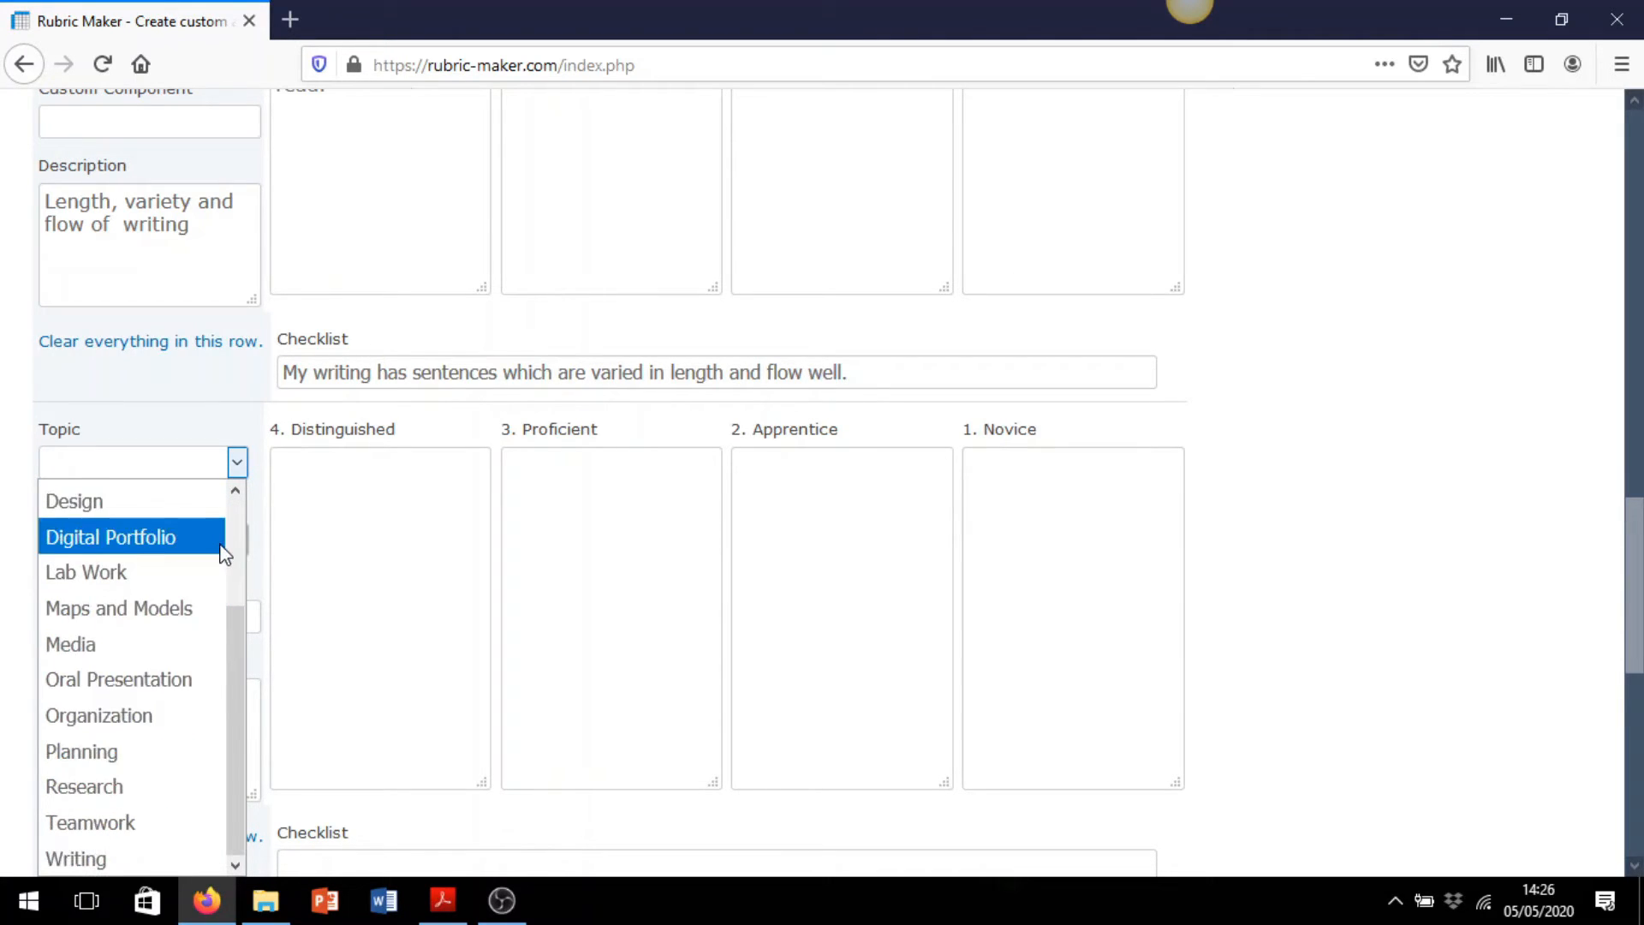
click(126, 858)
scroll(133, 494, down, 2)
scroll(133, 494, down, 2)
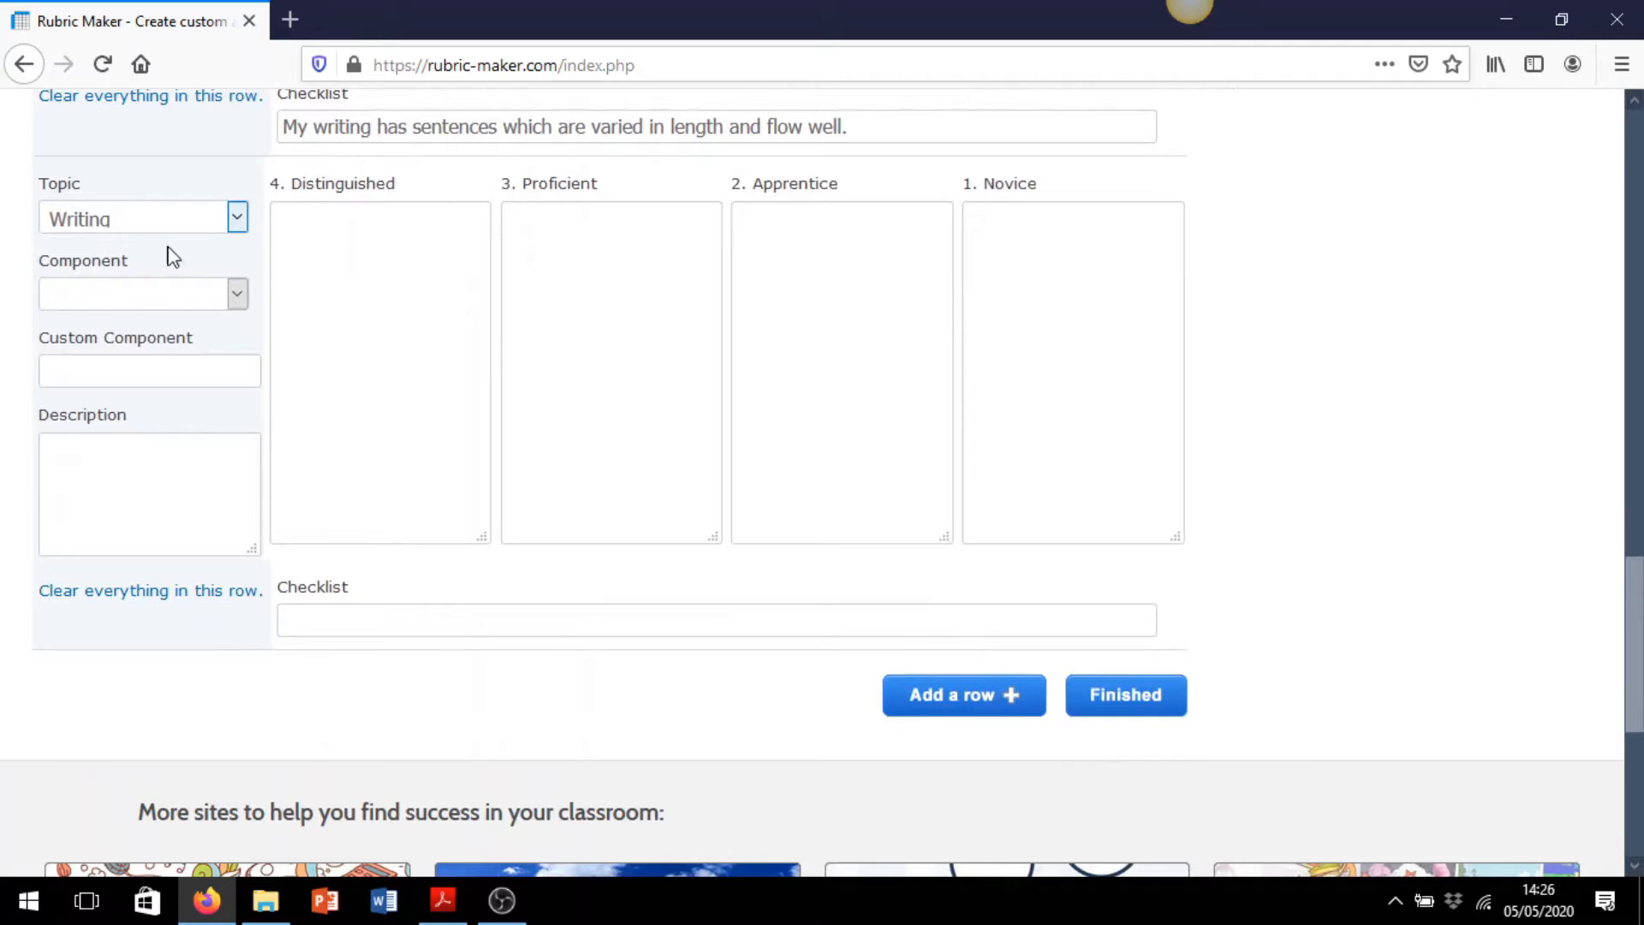
click(240, 300)
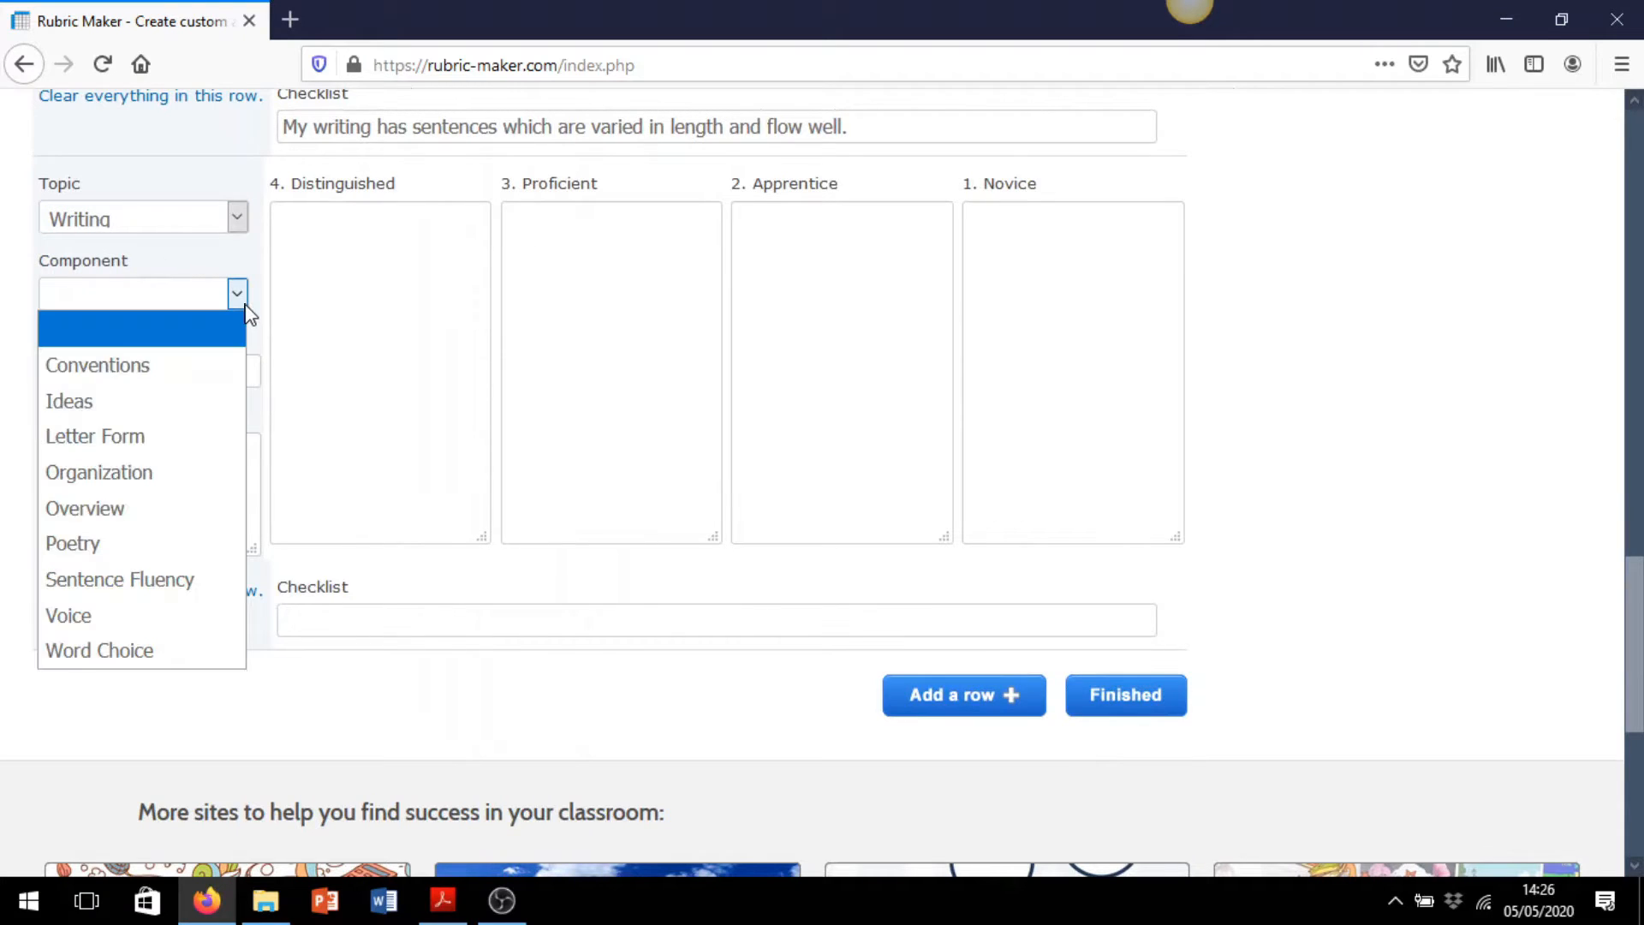
click(192, 658)
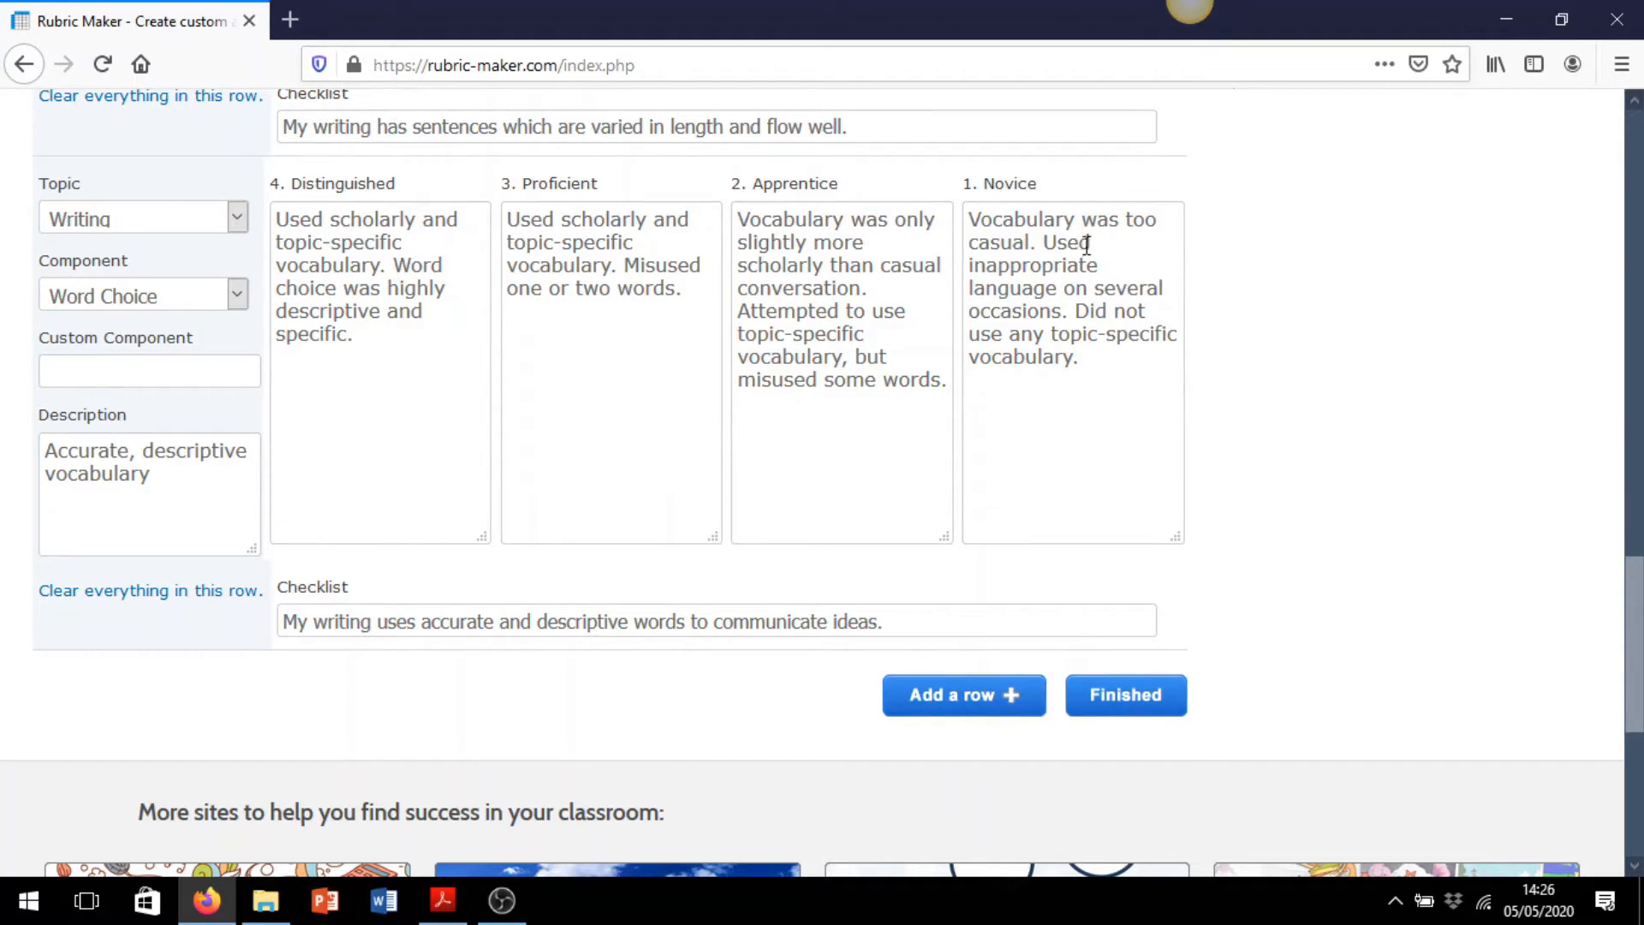
click(1138, 708)
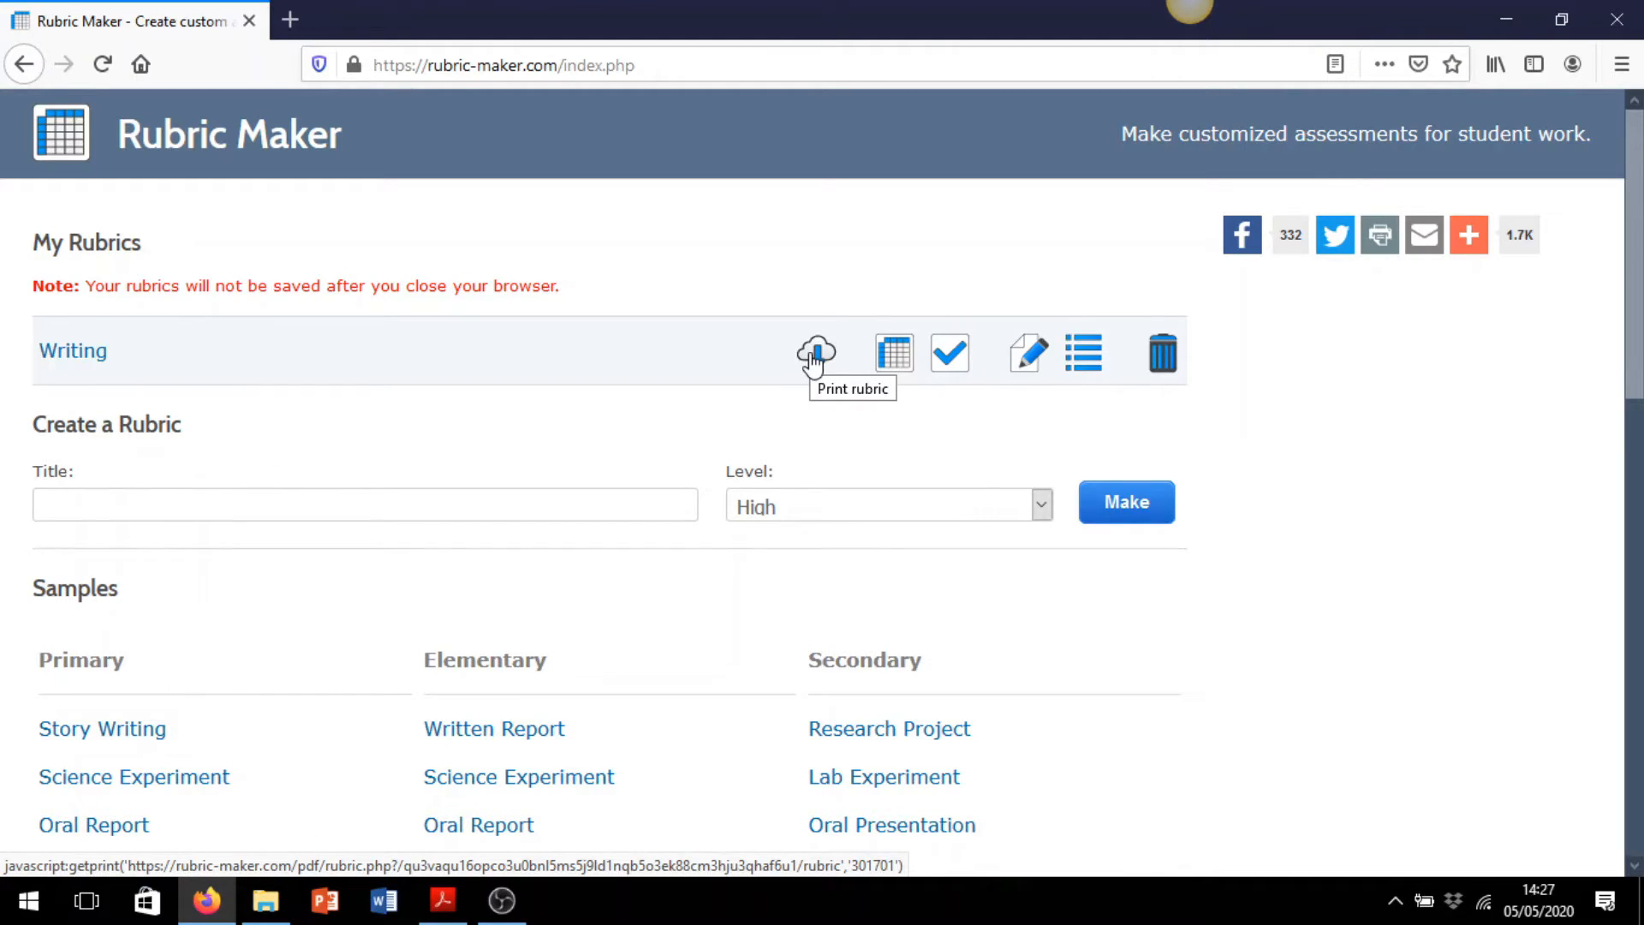
View the finished Writing rubric as a table and look through all of its rows
click(891, 370)
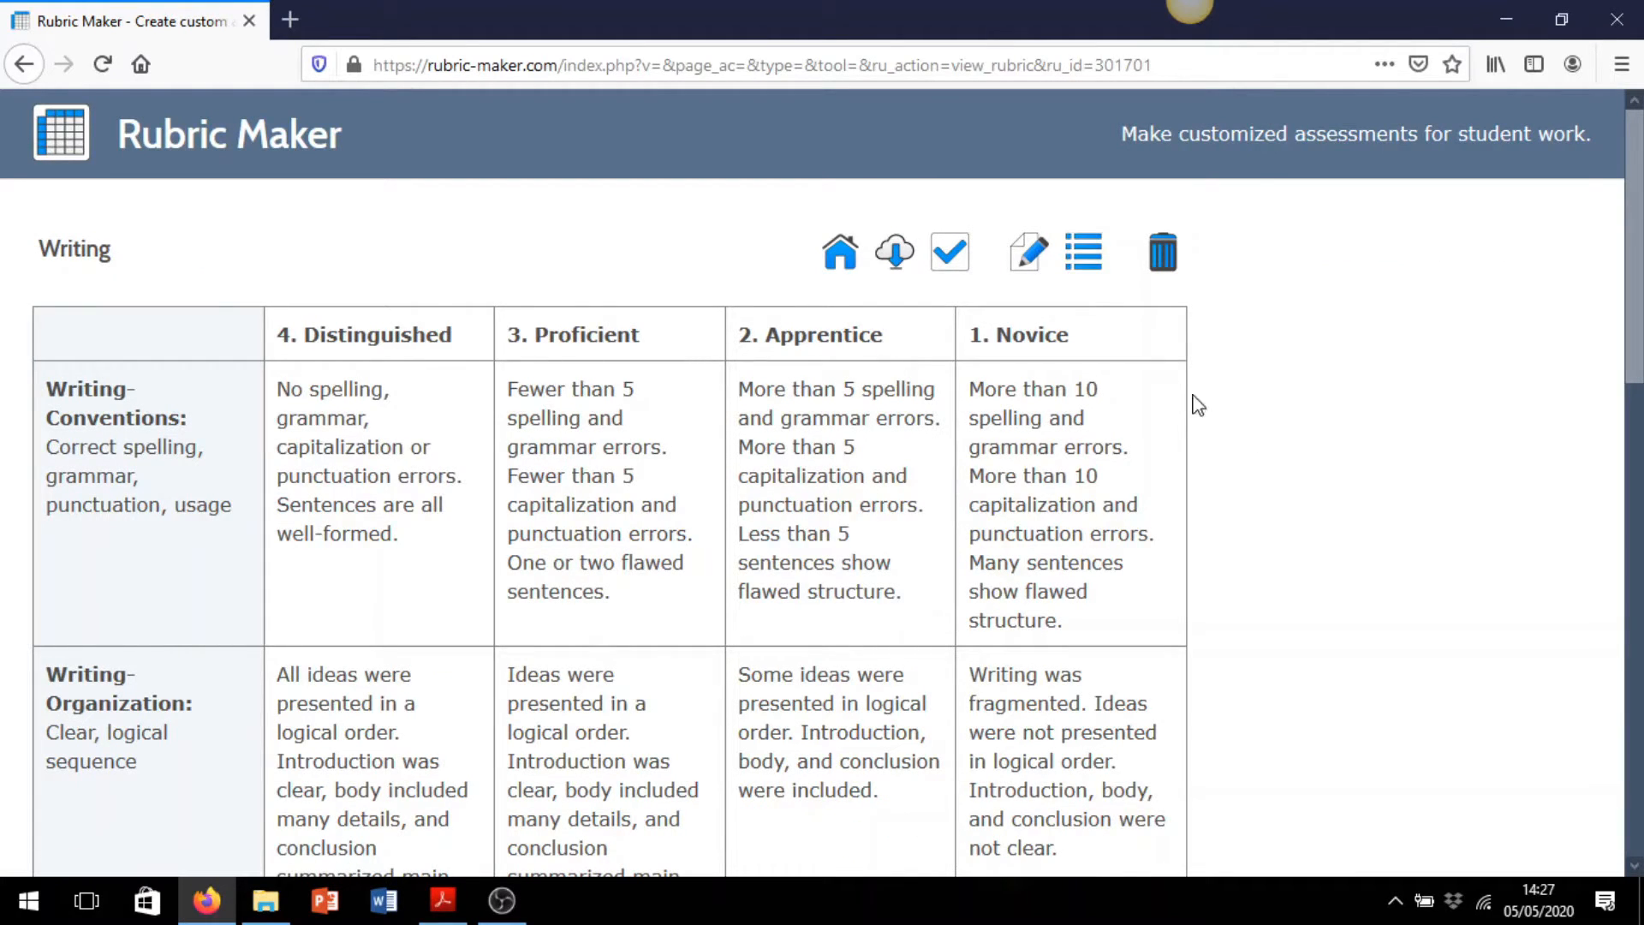
scroll(1422, 480, down, 5)
scroll(1427, 493, down, 4)
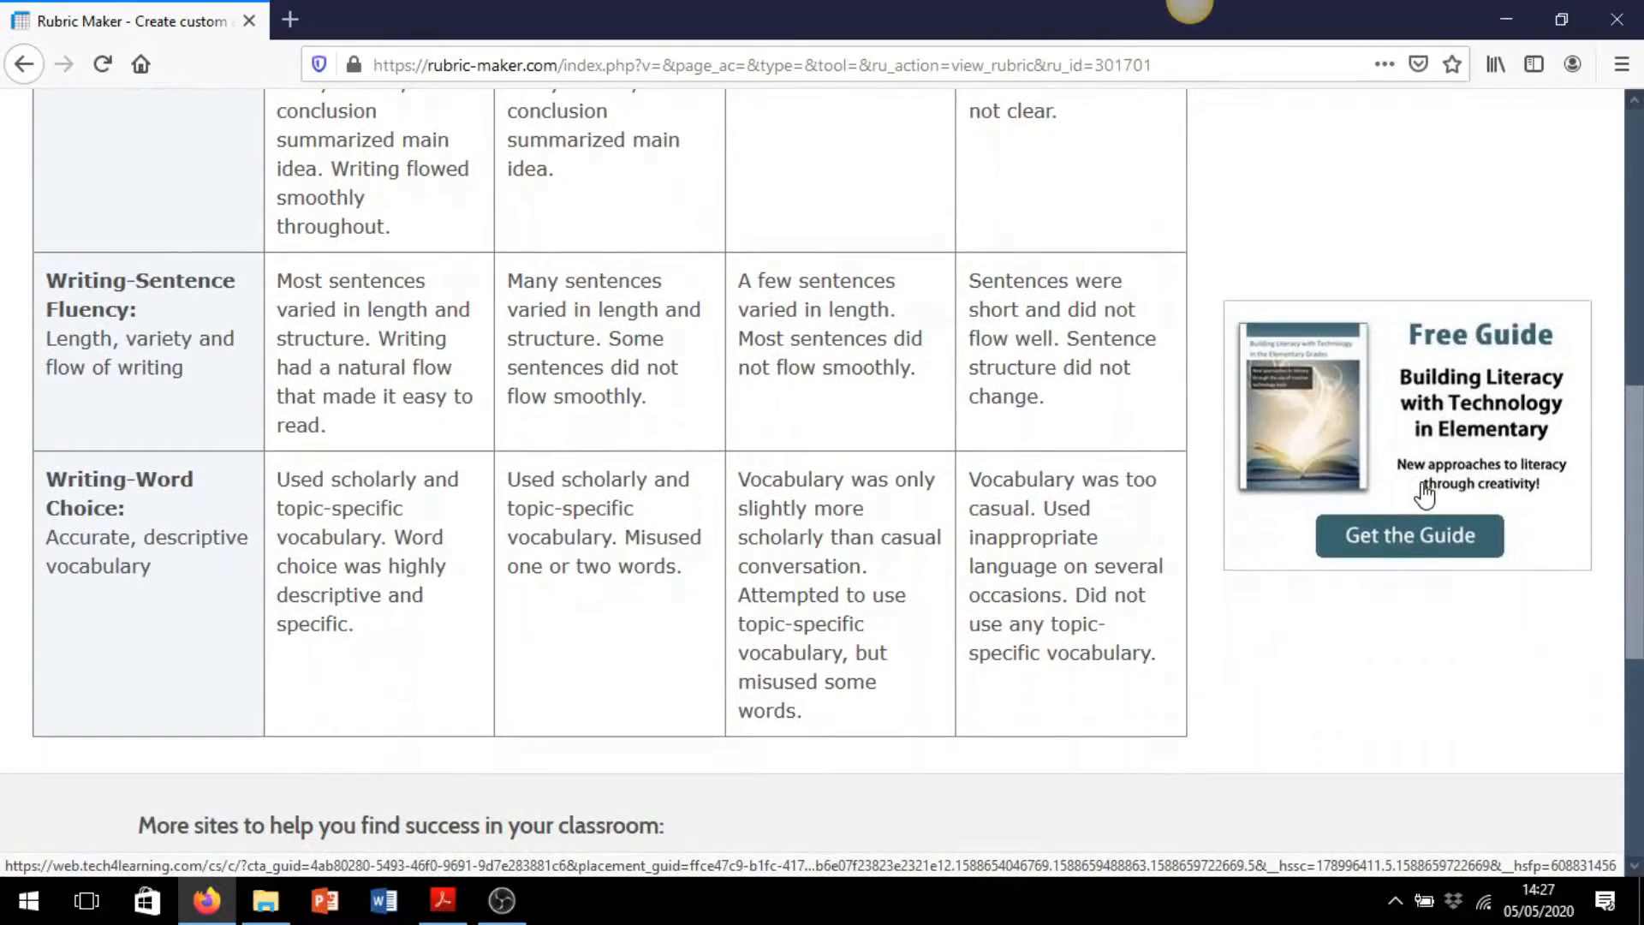
scroll(1383, 417, up, 7)
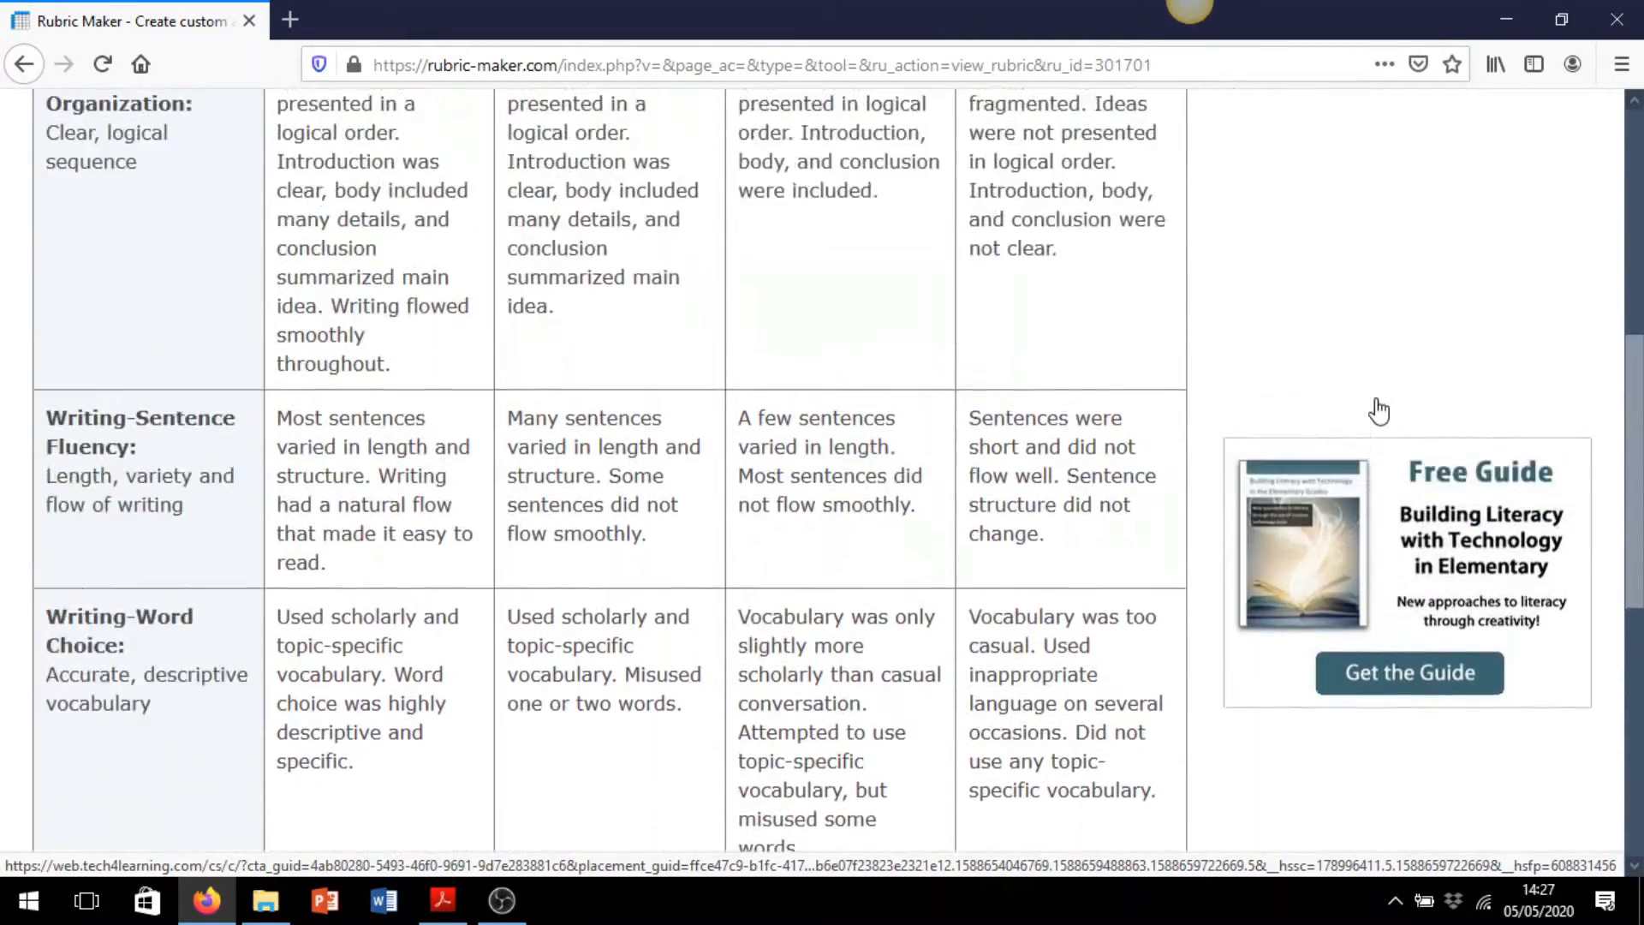
scroll(1381, 412, up, 2)
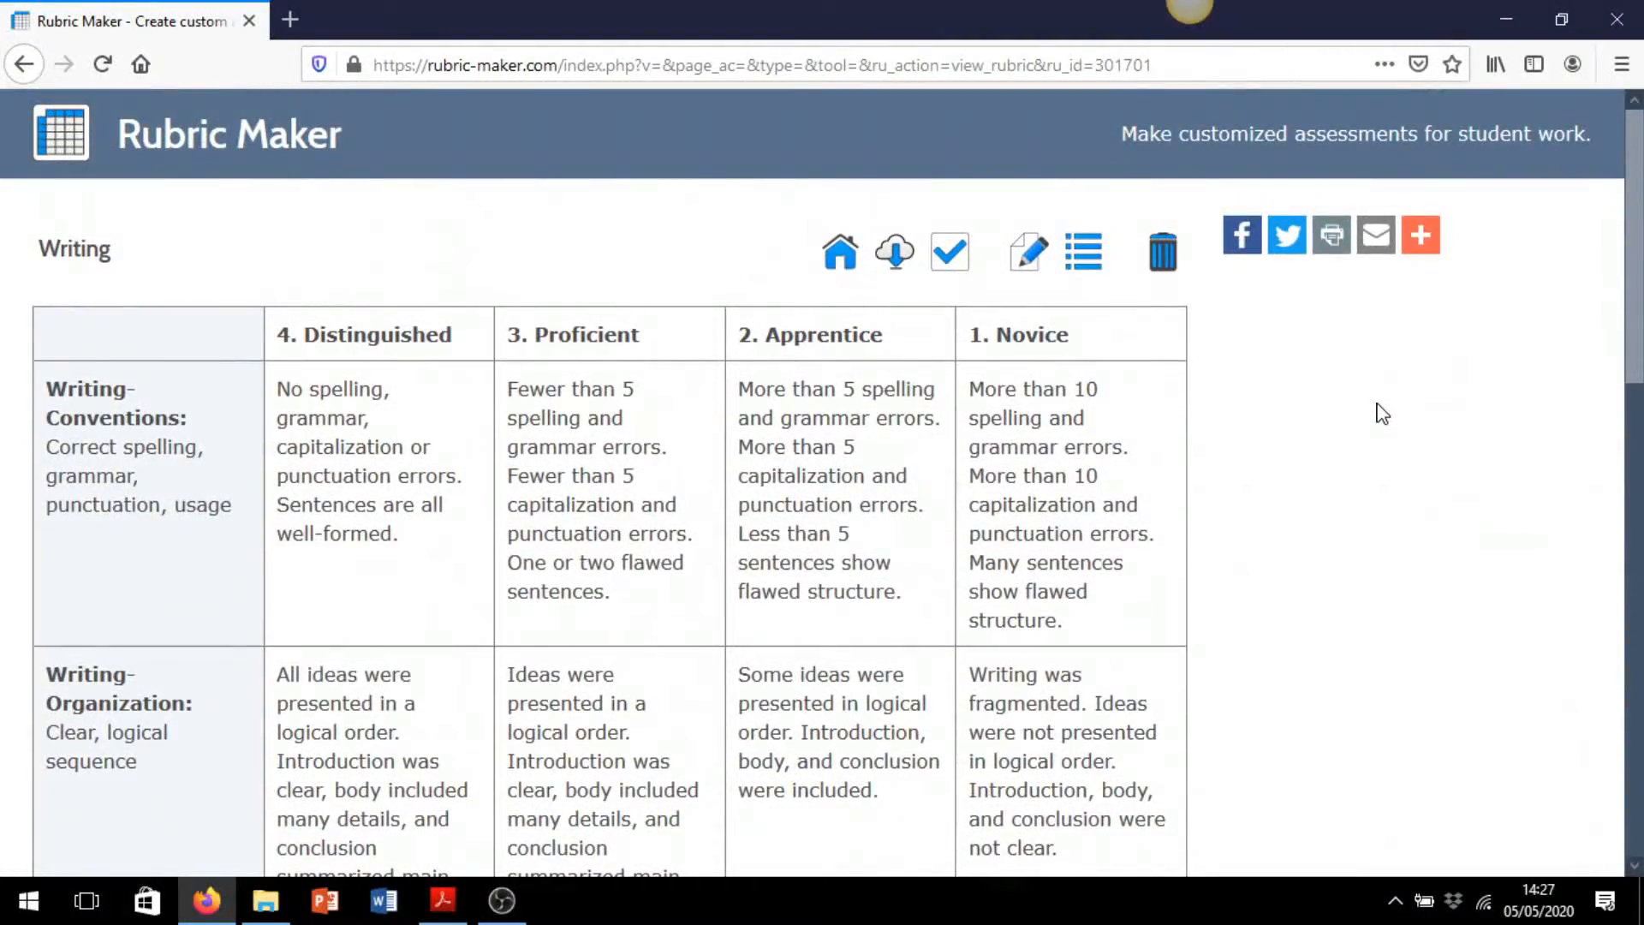
Return to the rubrics list, reloading the expired page with its data resent, and open the first Writing rubric's print version
click(23, 69)
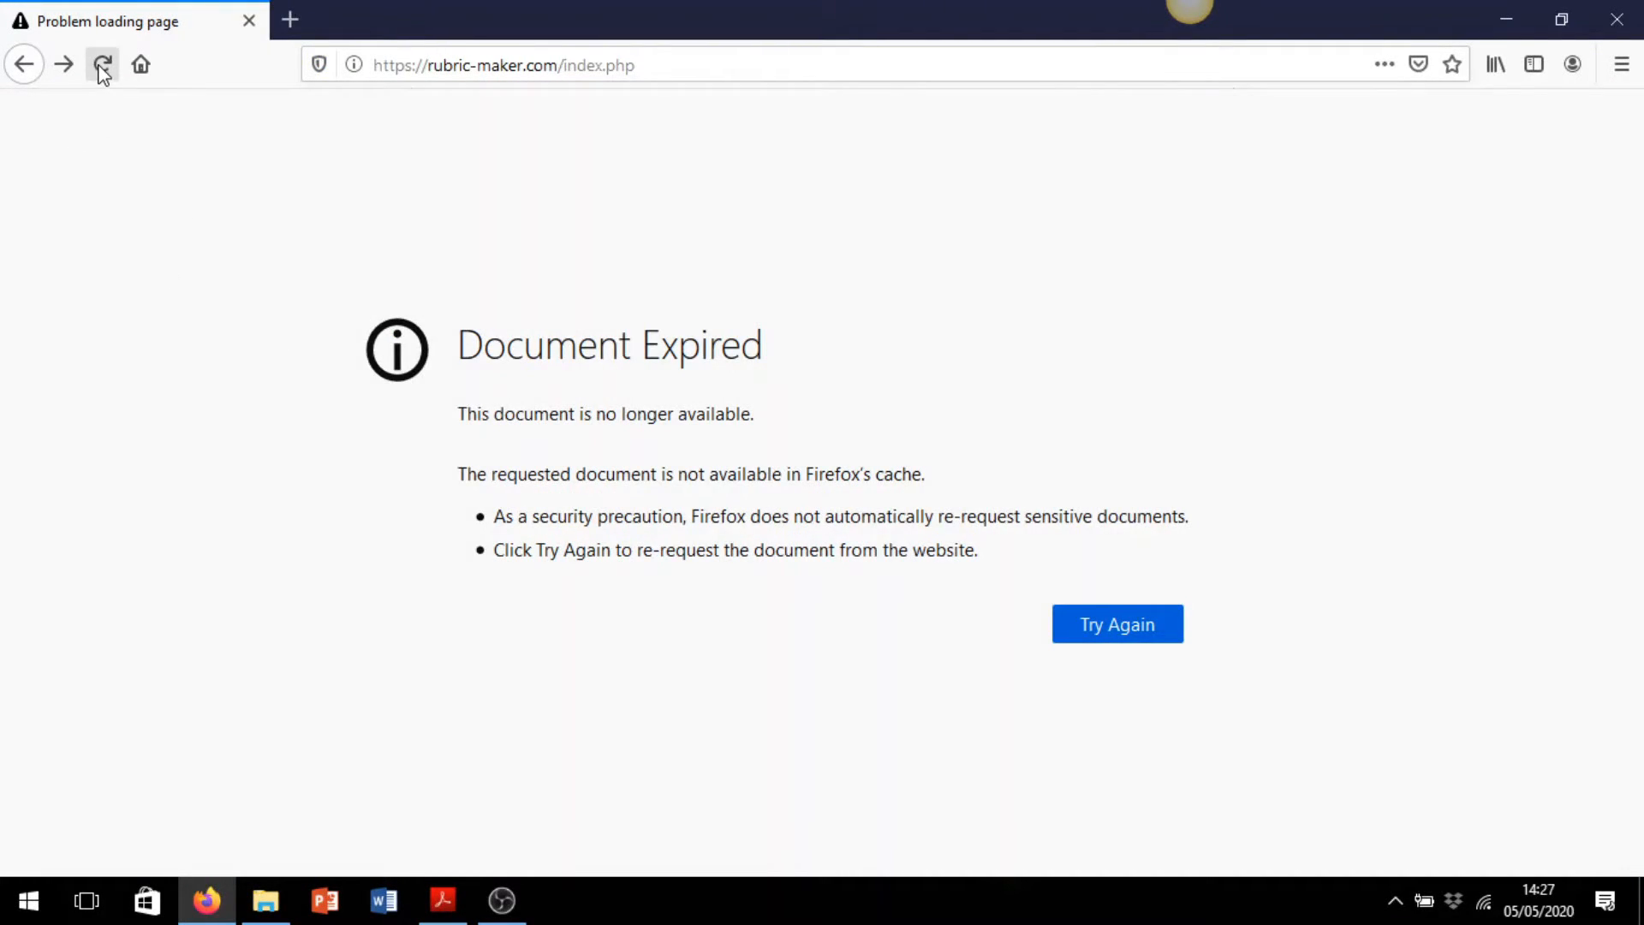
click(102, 73)
click(1129, 430)
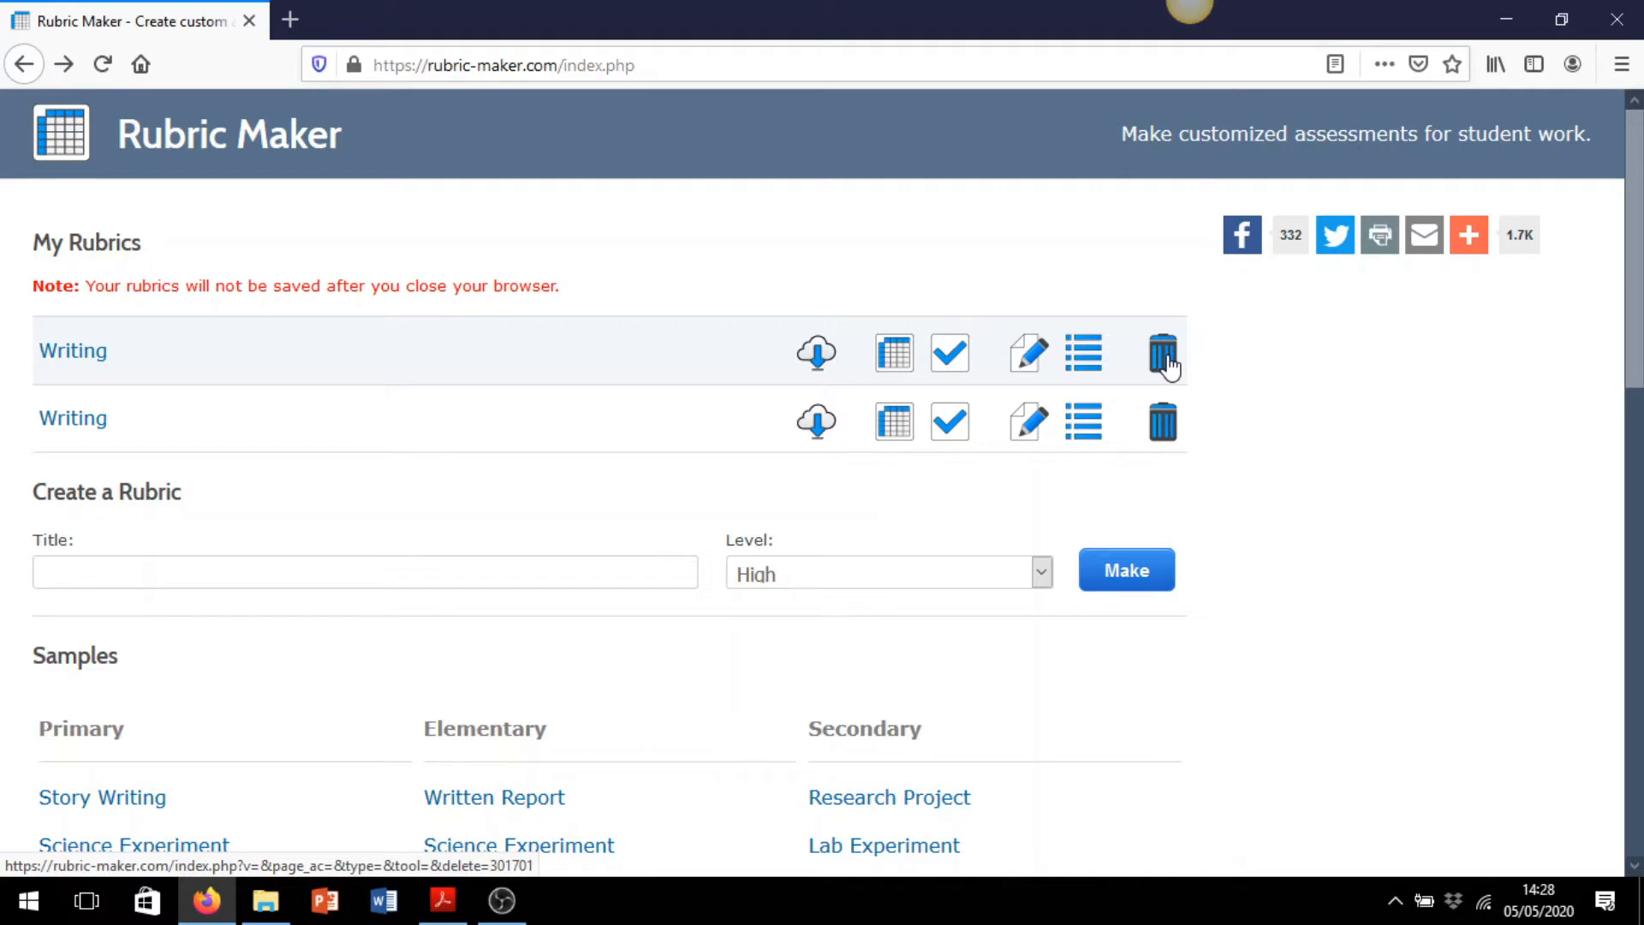
click(816, 353)
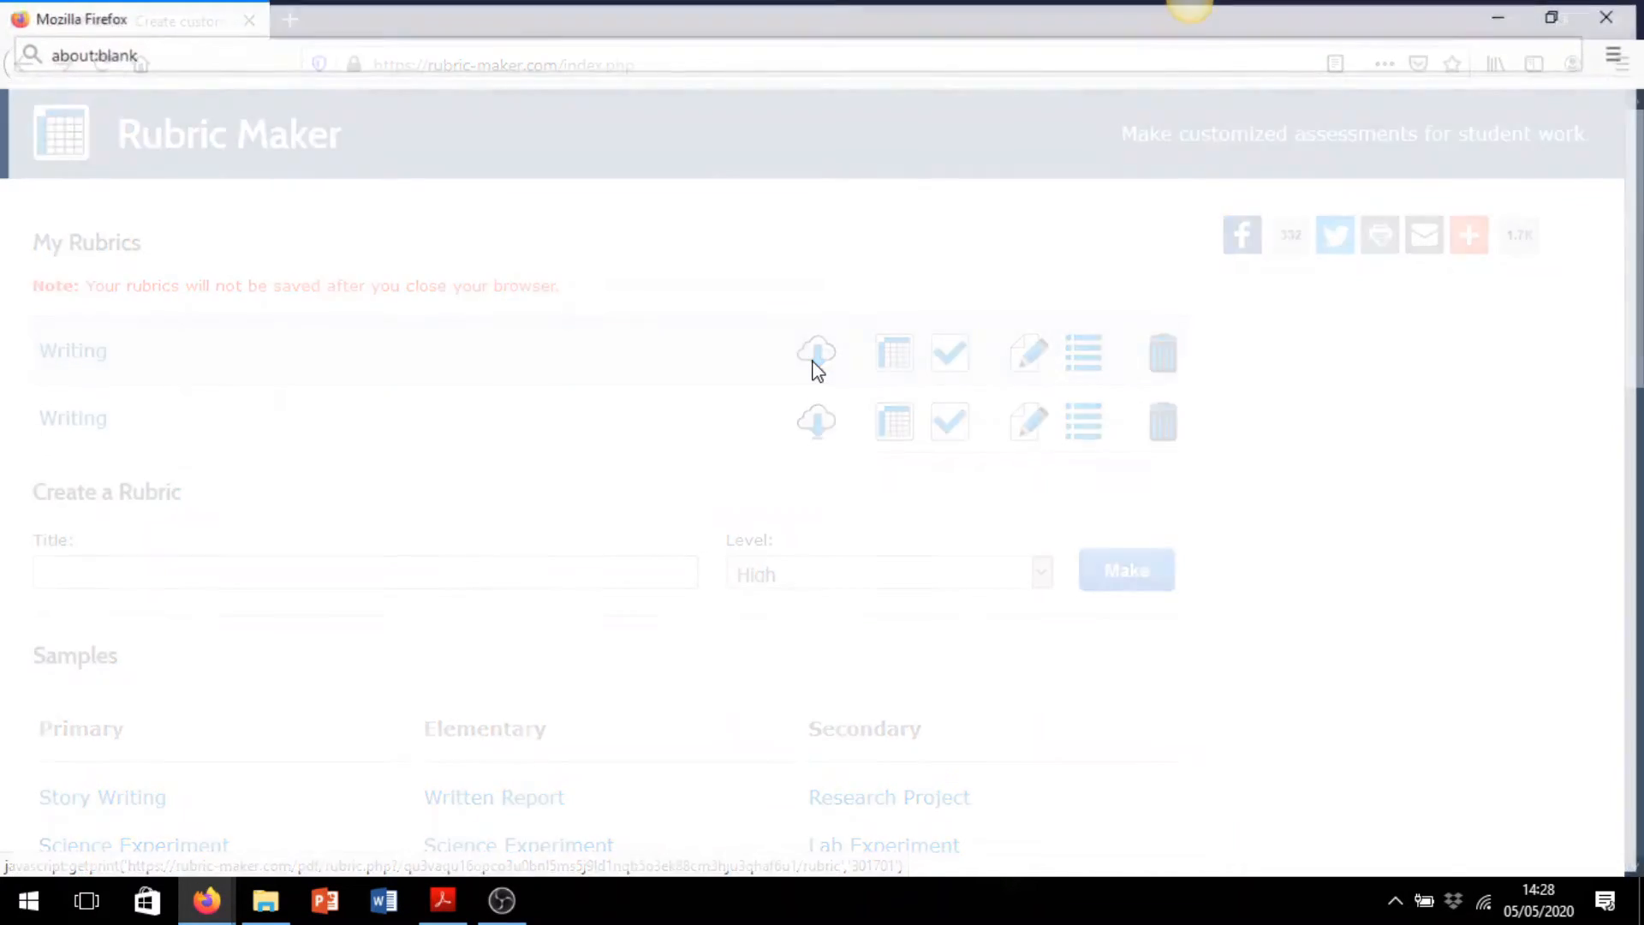